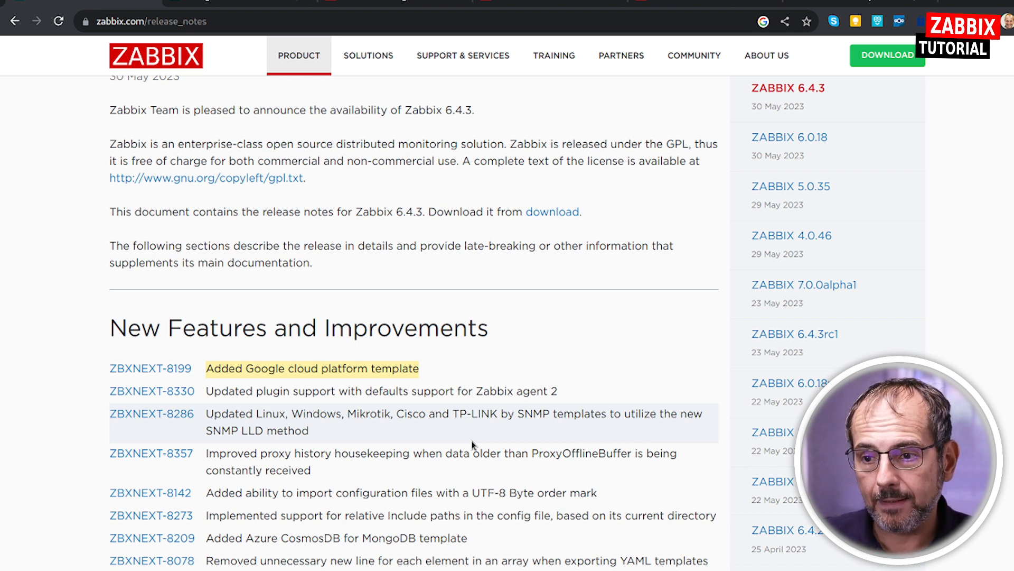
Review the Google Cloud integration page's GCP by HTTP version and setup notes, and view the Google Cloud console's project overview.
left_click(312, 368)
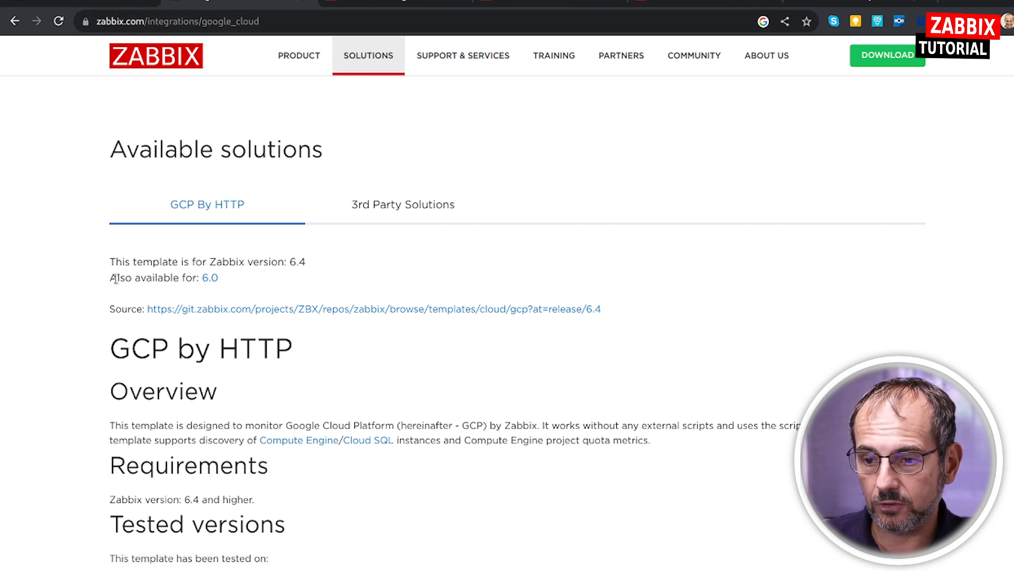
left_click_drag(118, 278, 227, 285)
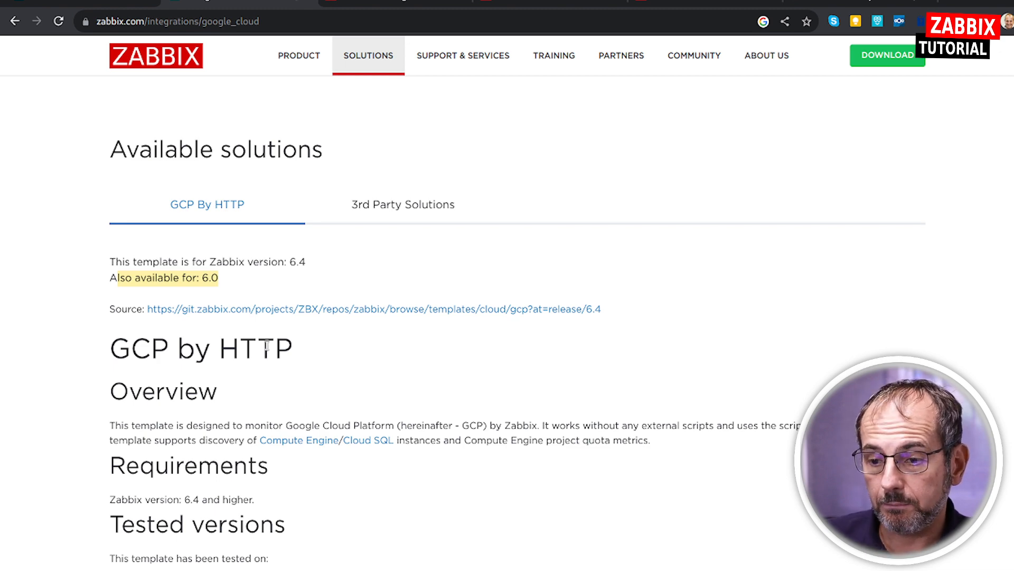
scroll(267, 291, "down", 5)
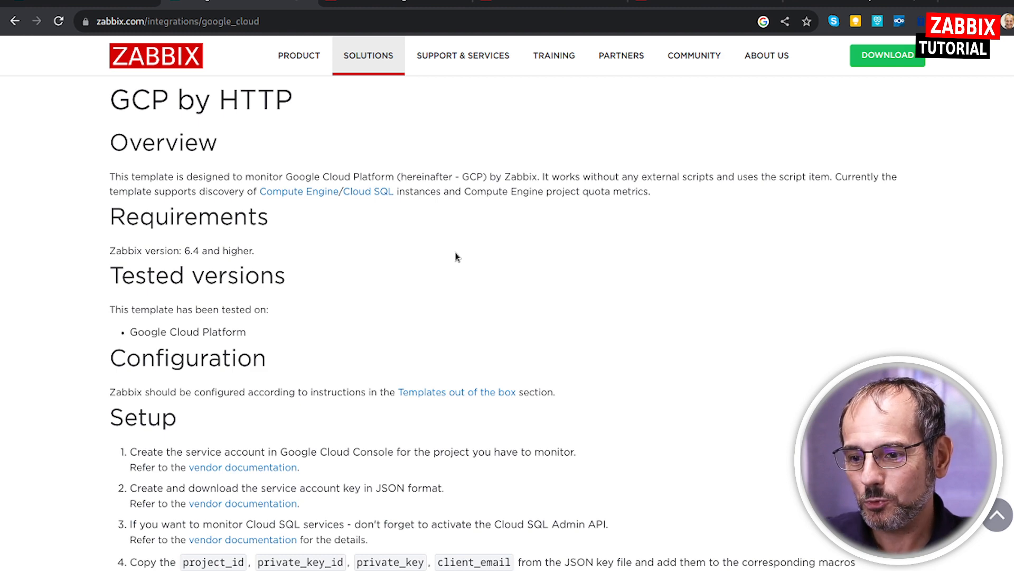
left_click(803, 3)
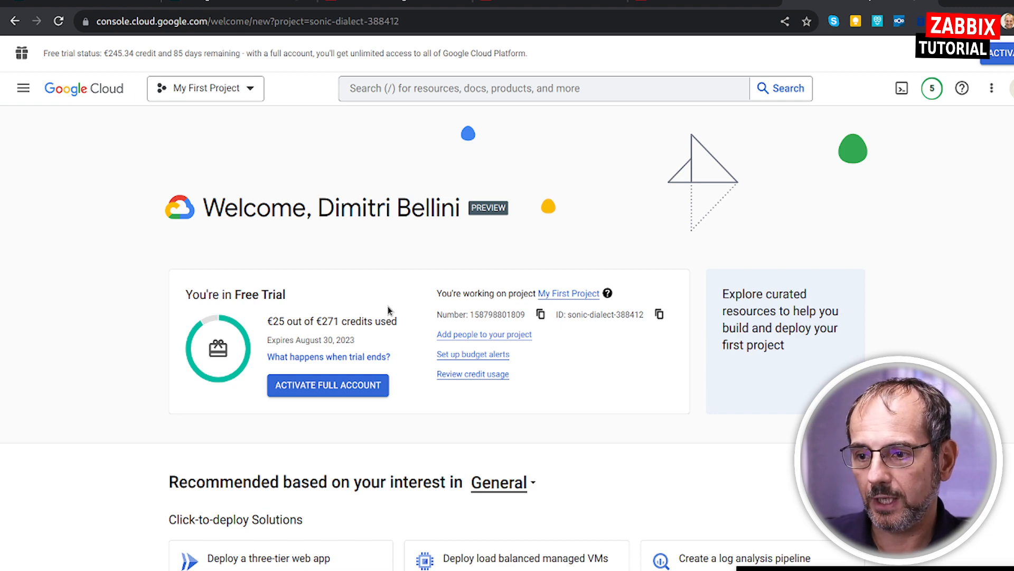
key("ctrl+Tab")
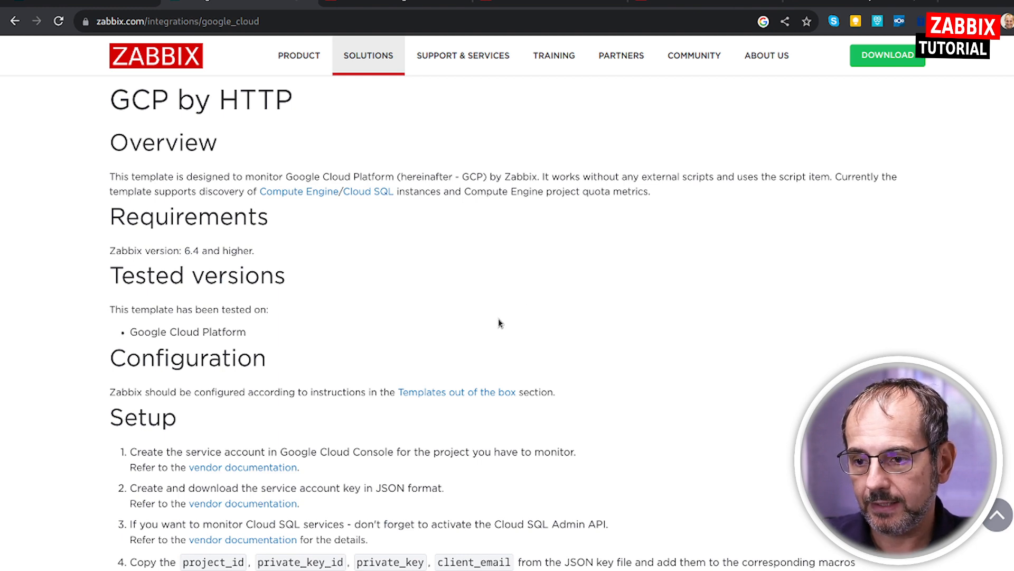
Check the GCP by HTTP documentation for Zabbix 6.0 and return to the 6.4 version.
scroll(455, 273, "up", 5)
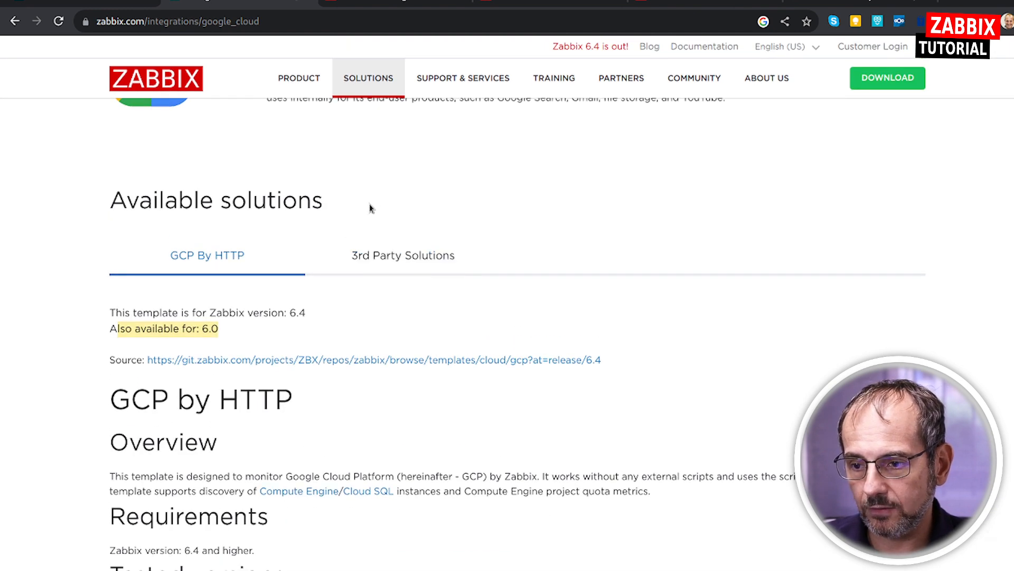
scroll(369, 208, "up", 5)
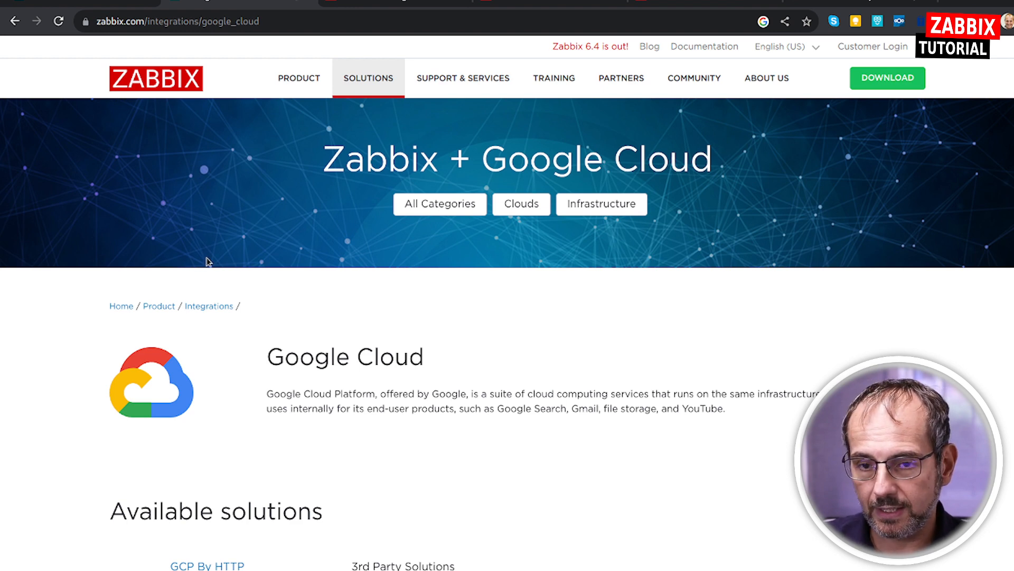
scroll(306, 435, "down", 3)
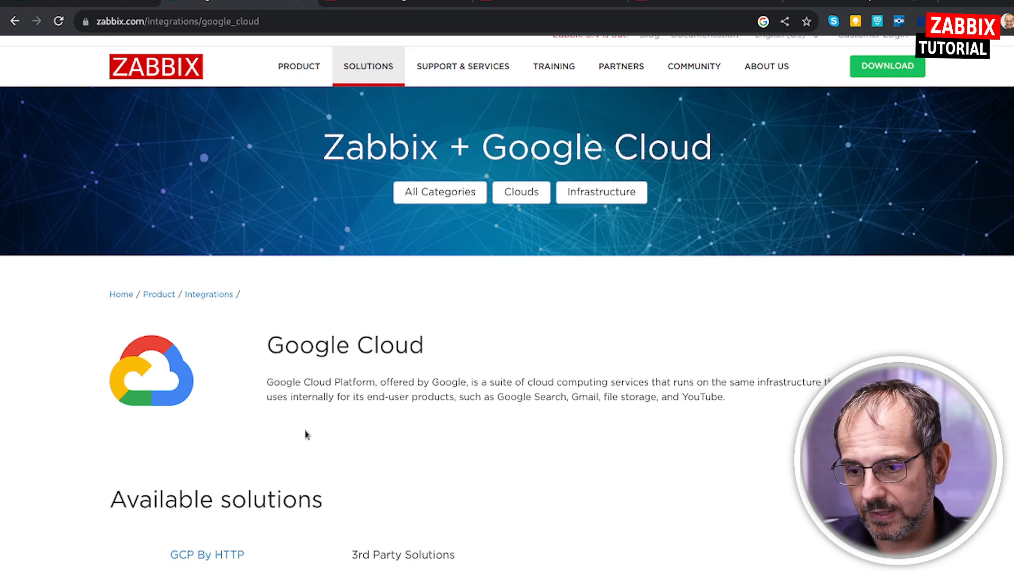
scroll(280, 391, "down", 2)
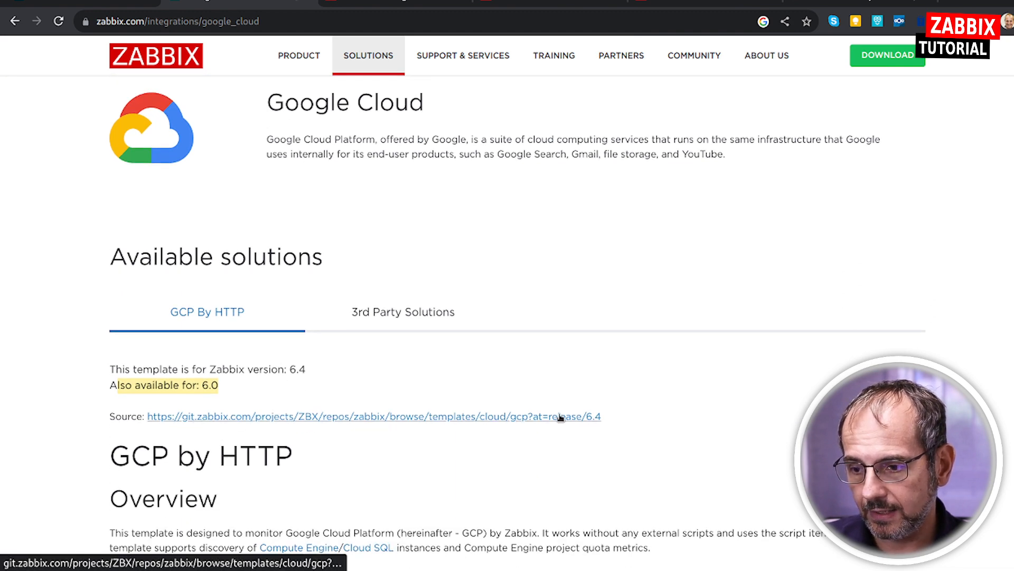
left_click(206, 387)
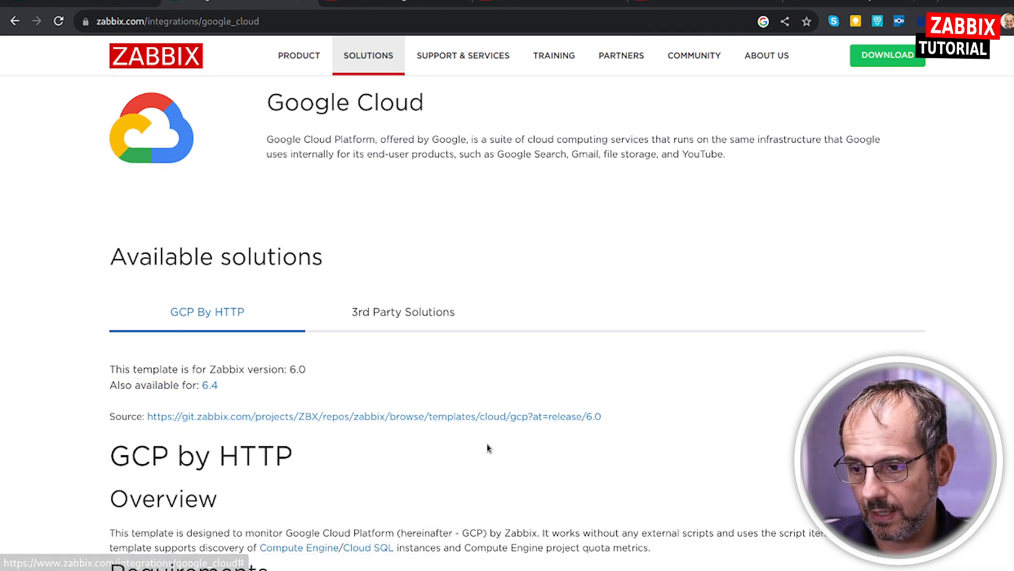
left_click(209, 385)
scroll(582, 418, "down", 4)
scroll(577, 416, "down", 1)
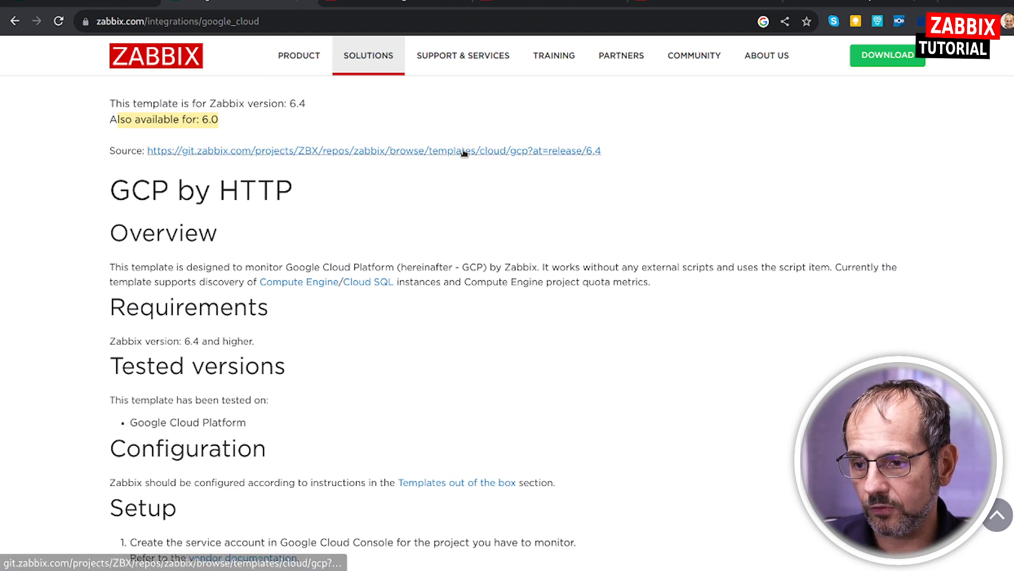
Switch to the Zabbix frontend's template list filtered by gcp and open the template import dialog.
left_click(345, 6)
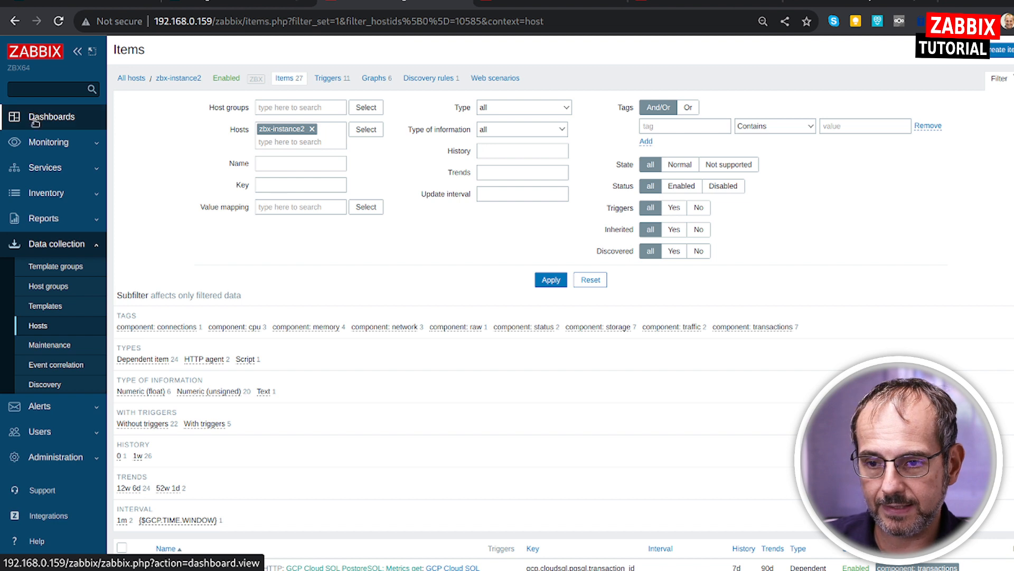
left_click(53, 456)
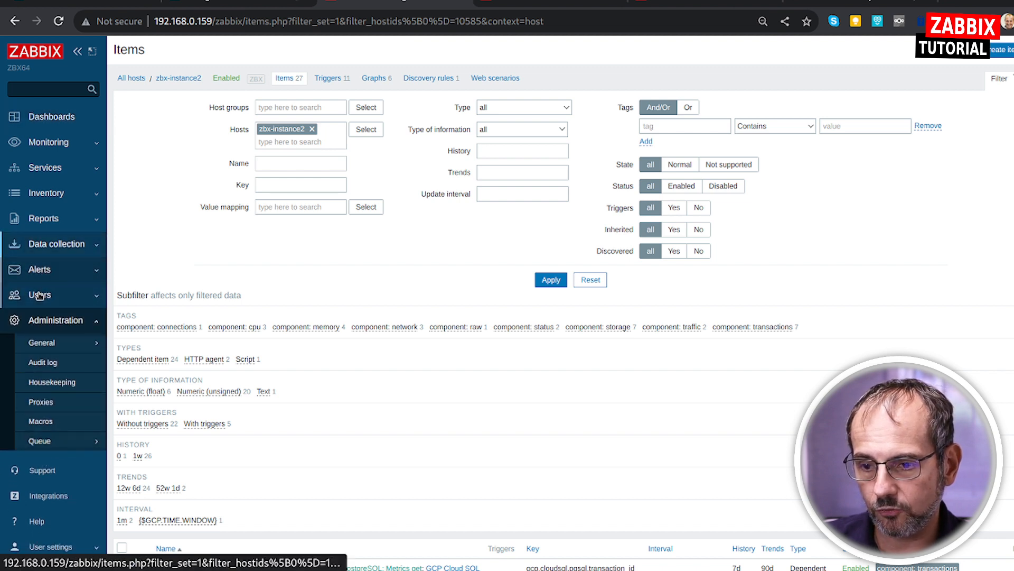
left_click(56, 244)
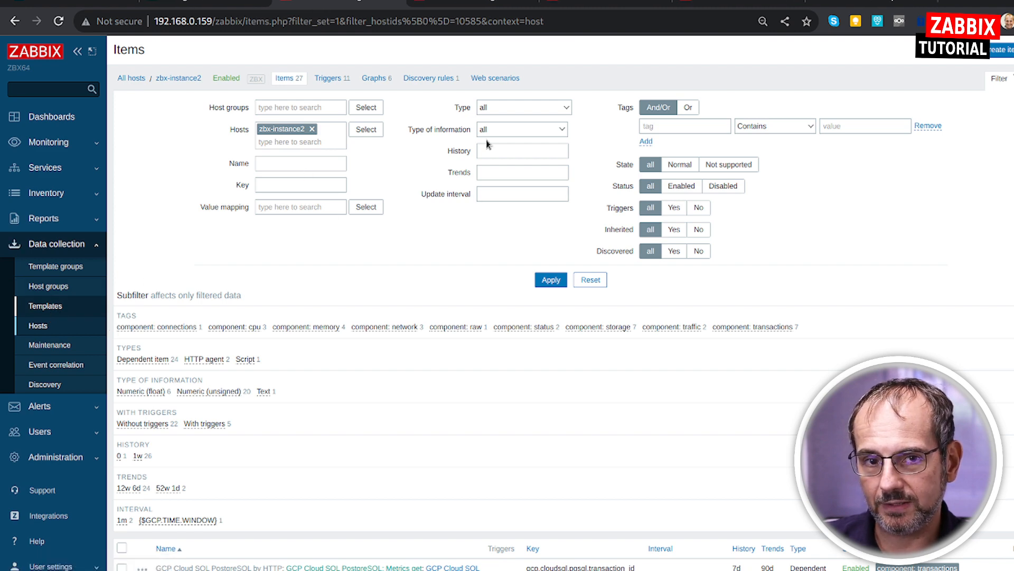
left_click(471, 2)
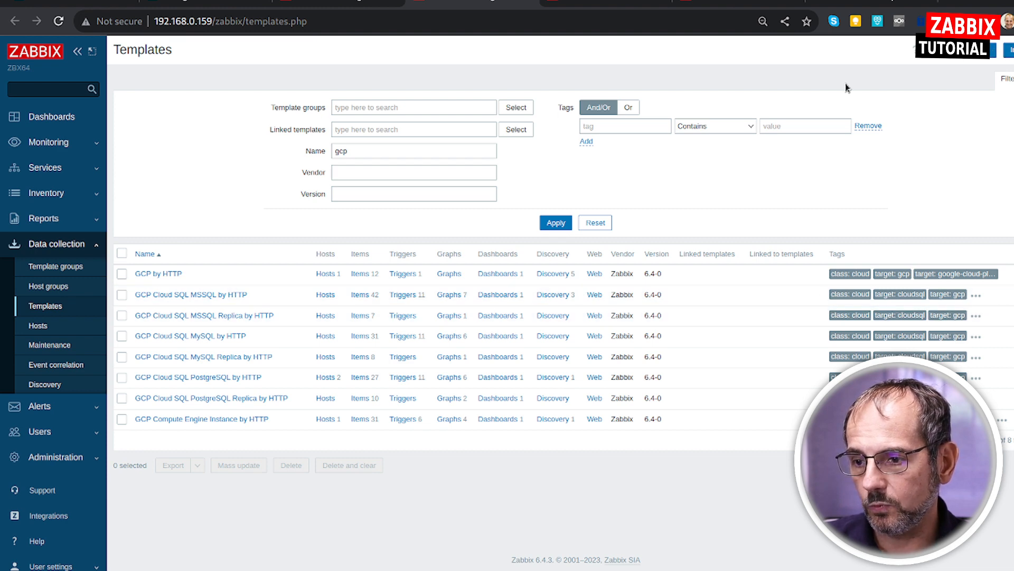
left_click(1009, 51)
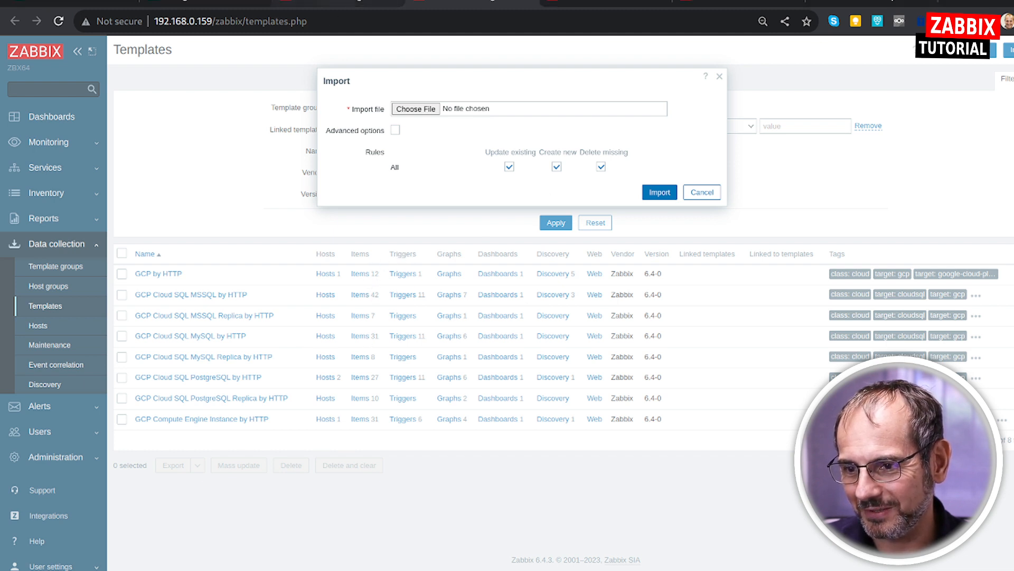
Open template_cloud_gcp_http.yaml from the release/6.4 source linked on the integration page and save its raw version locally.
left_click(229, 3)
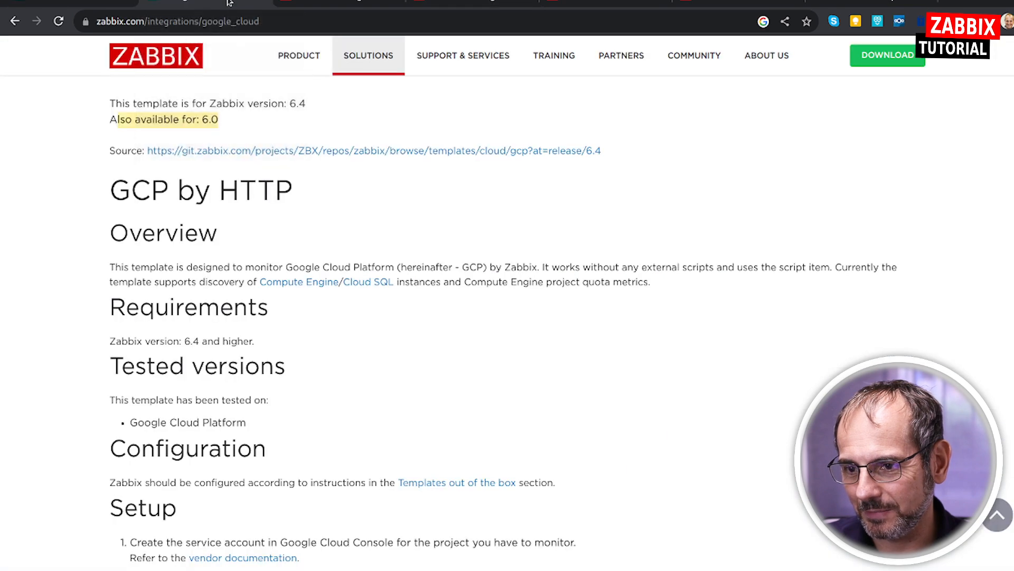
left_click(494, 150)
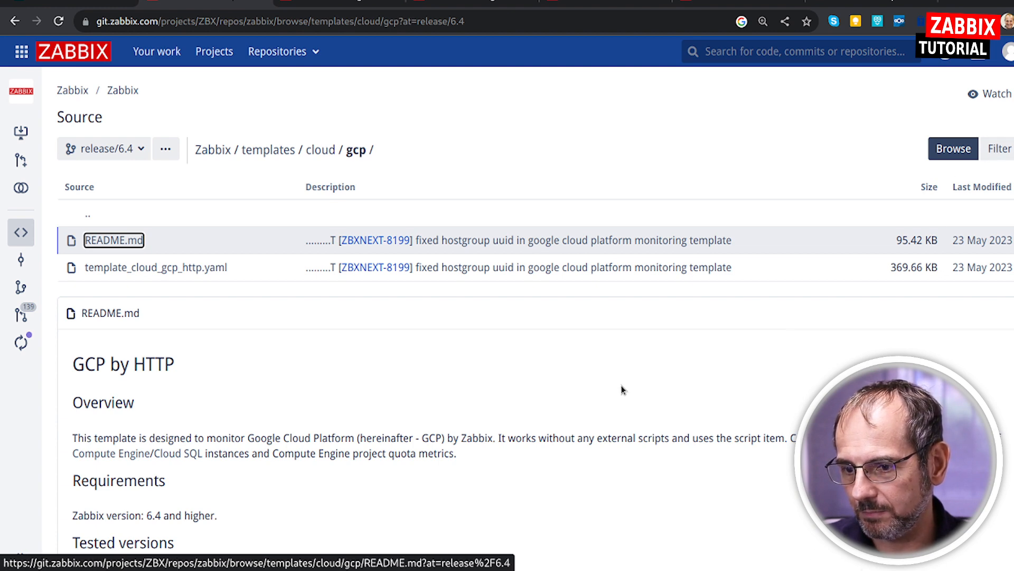
scroll(528, 323, "down", 2)
left_click(186, 166)
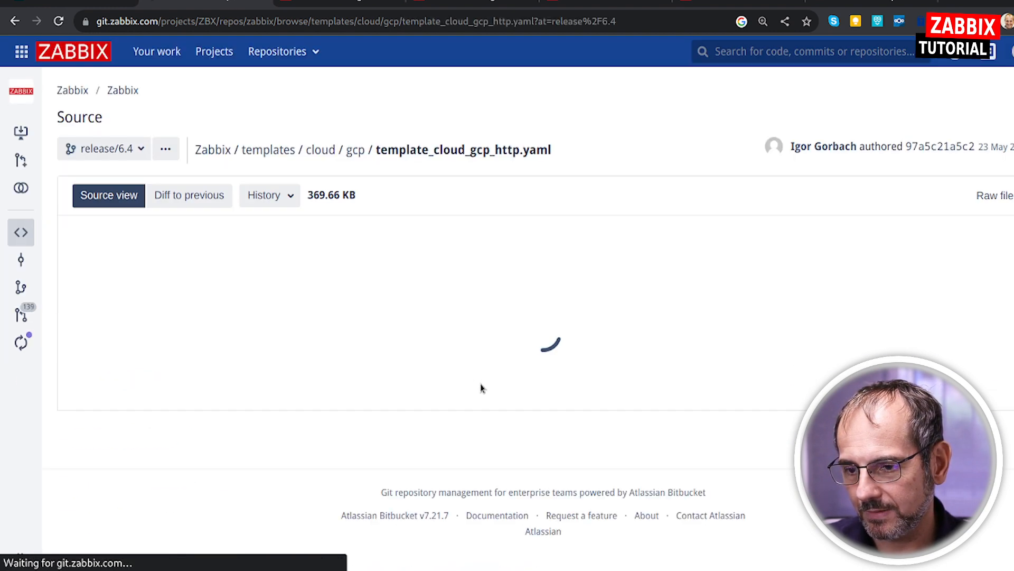
left_click(981, 197)
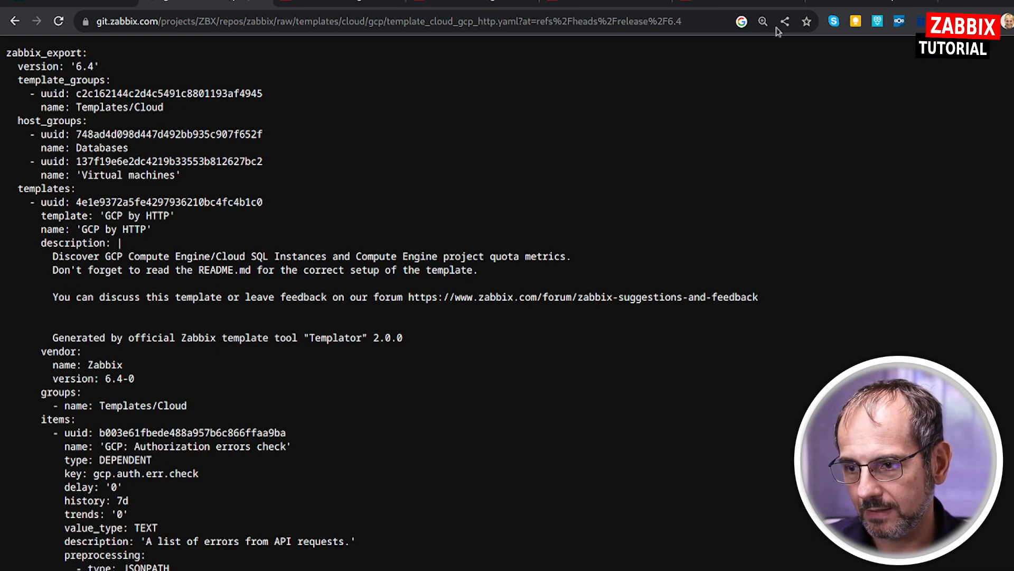
key("ctrl+s")
left_click(849, 3)
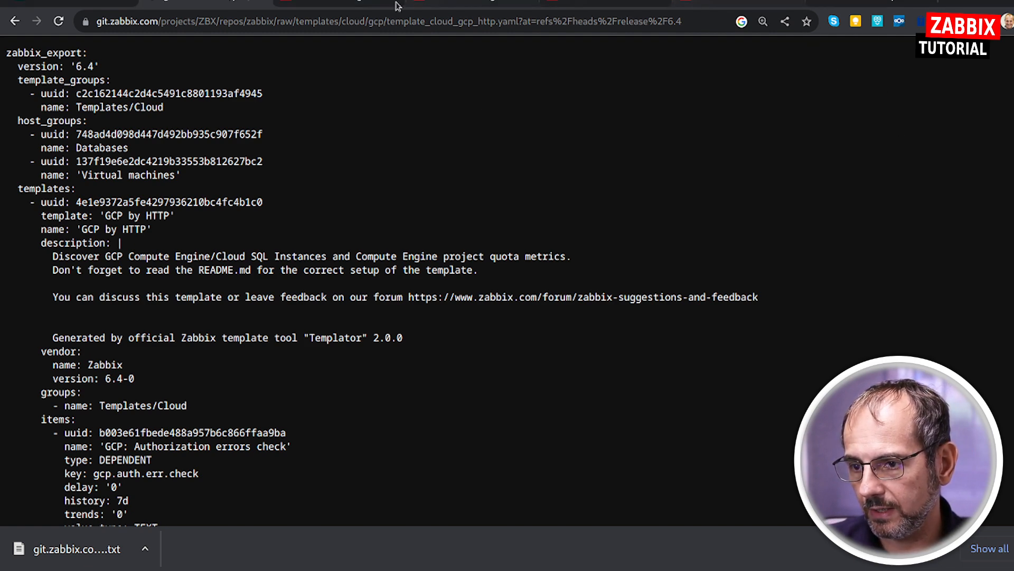
Select template.yaml in the template import dialog and start the import to compare it with the installed templates.
left_click(345, 5)
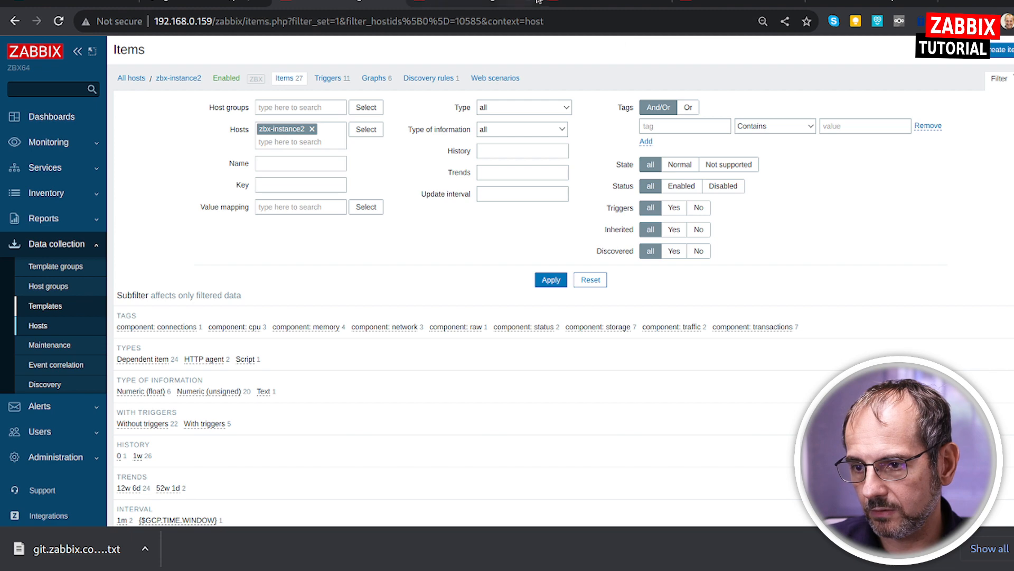
left_click(495, 3)
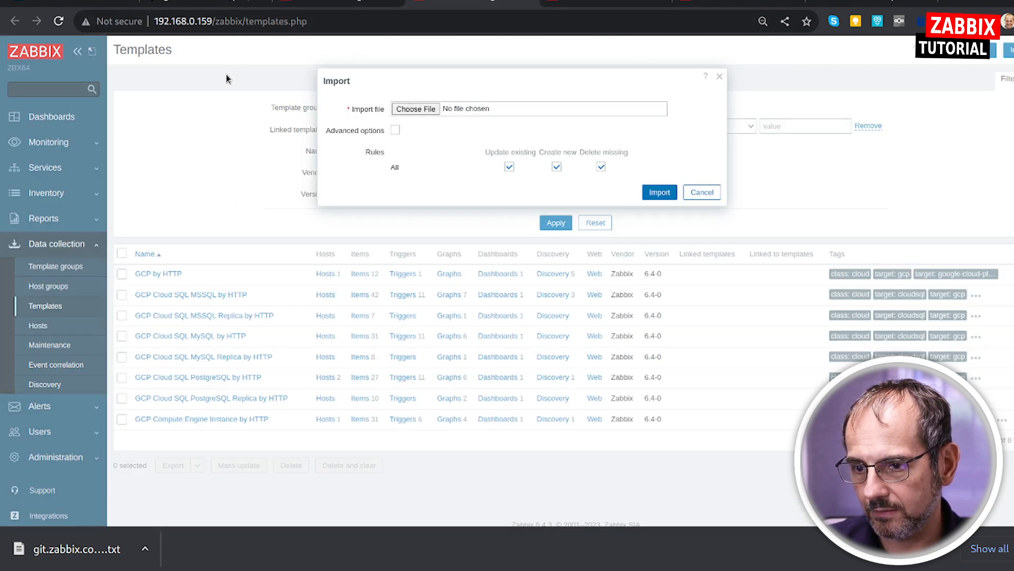
double_click(328, 59)
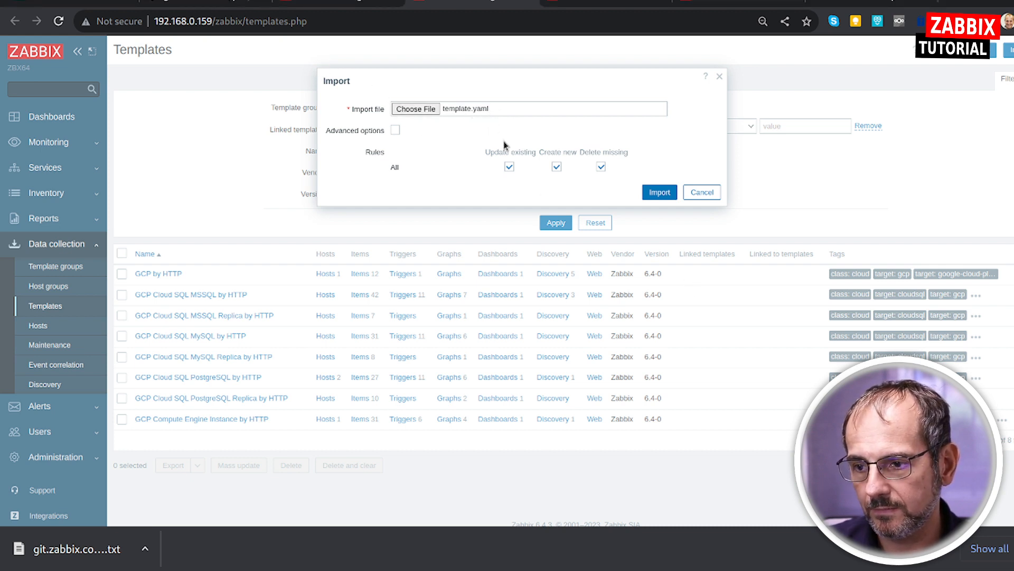
left_click(659, 193)
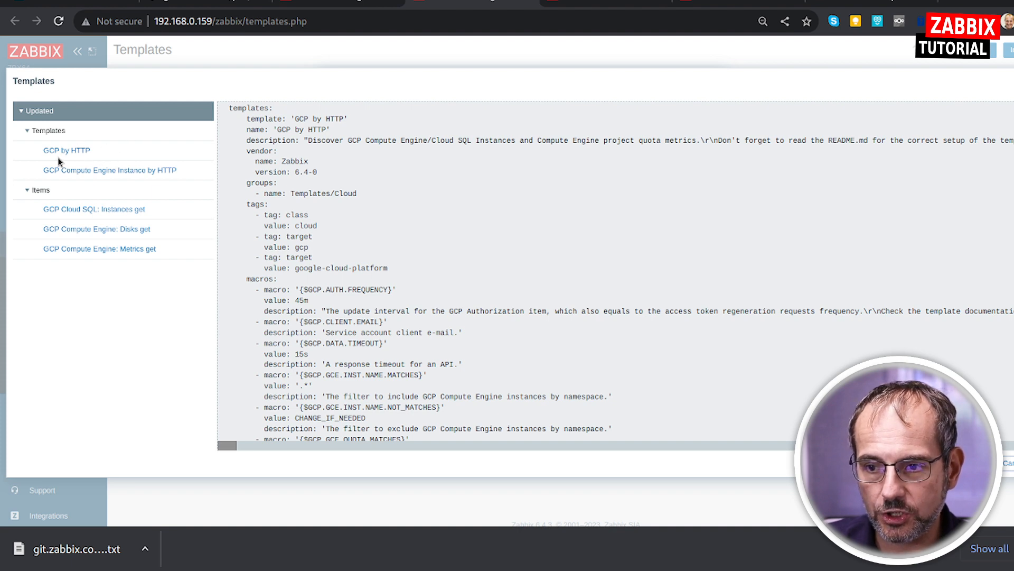
Examine the import preview's template macros and item script changes, and cancel the import.
scroll(347, 243, "down", 1)
scroll(347, 243, "down", 15)
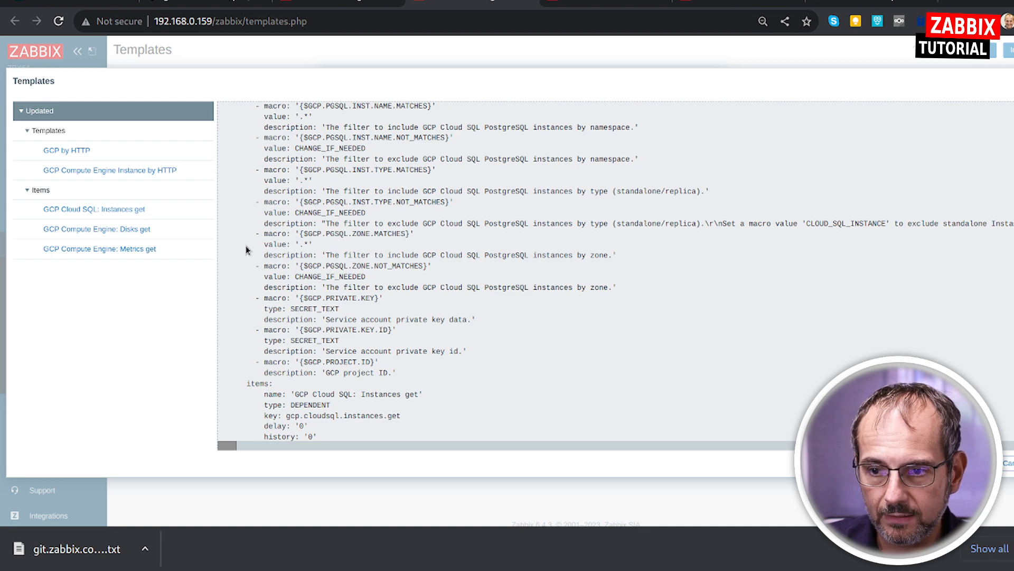
scroll(492, 272, "down", 6)
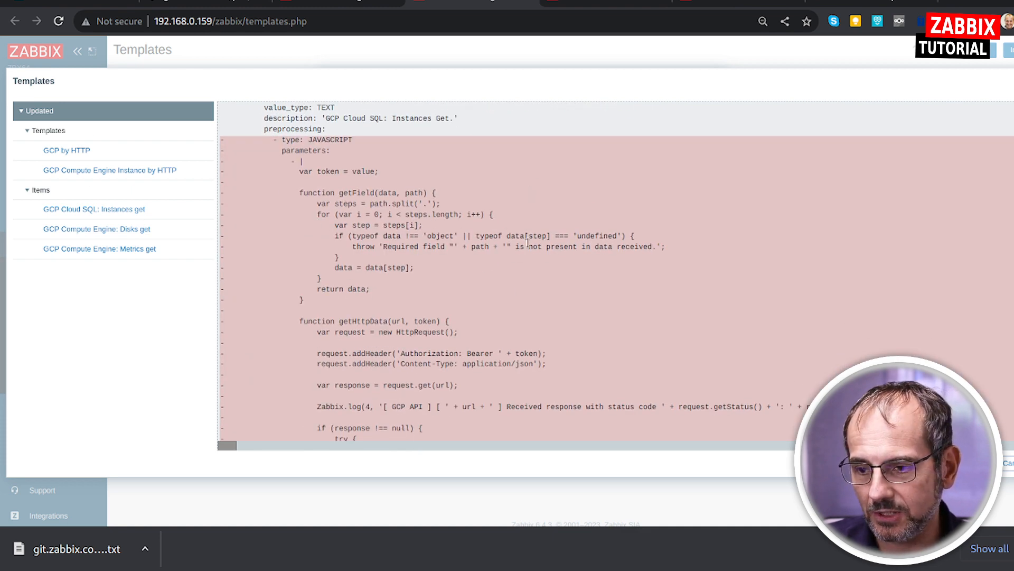
scroll(507, 327, "down", 3)
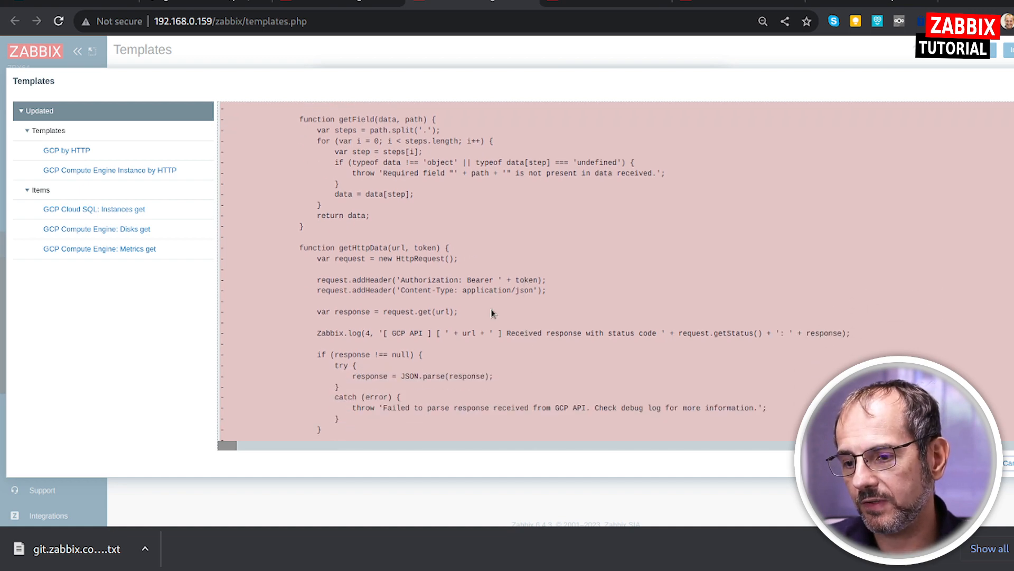
scroll(616, 333, "down", 10)
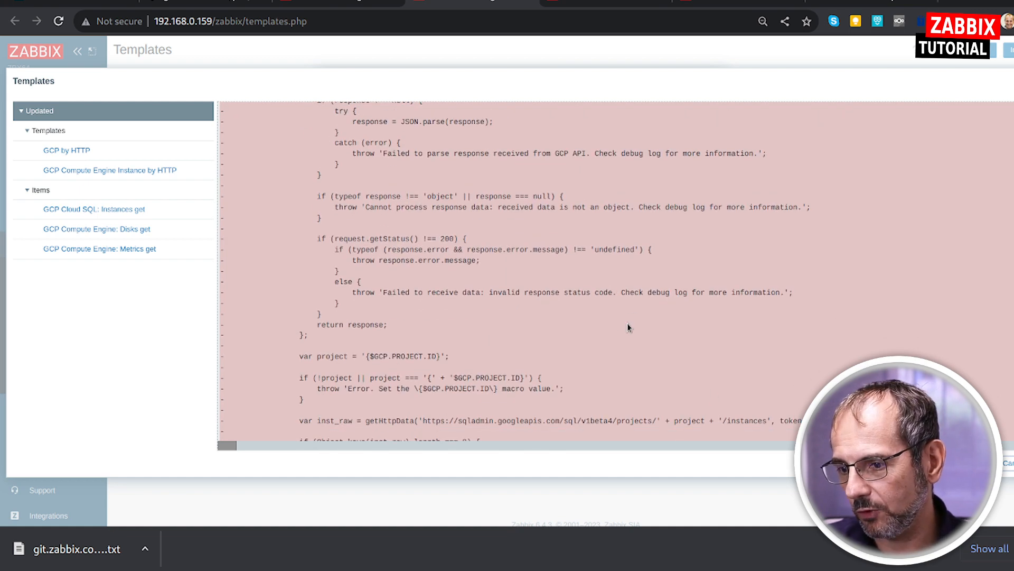
left_click(1008, 465)
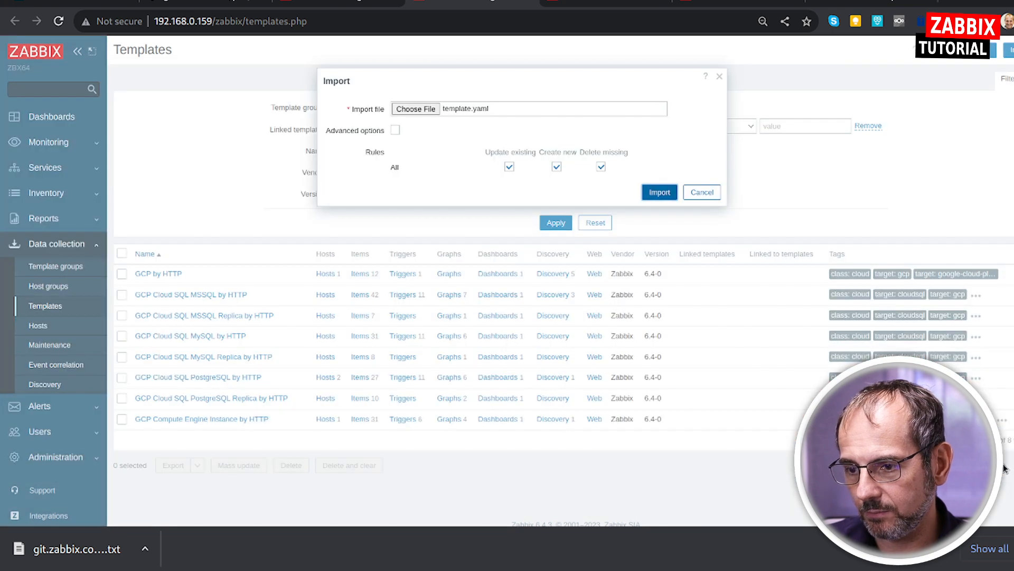
left_click(696, 199)
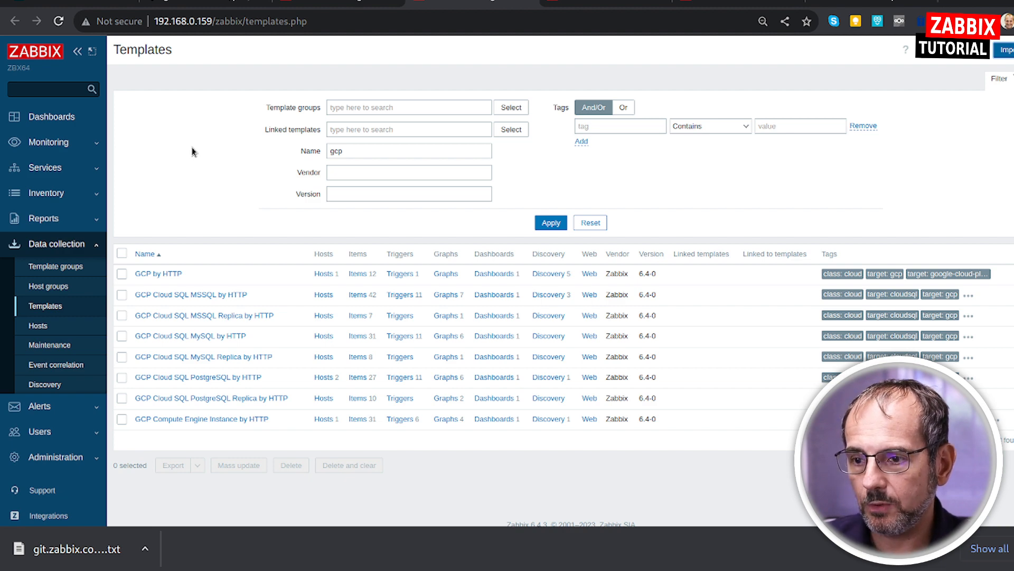
Open the configuration of the MyGCP-Resource host from the Zabbix host list.
left_click(856, 2)
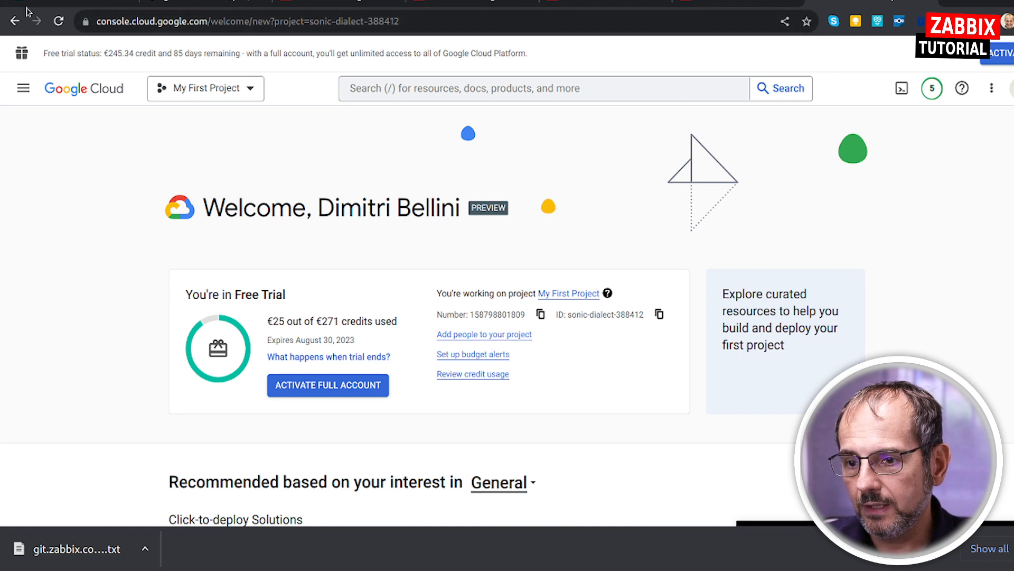
left_click(325, 5)
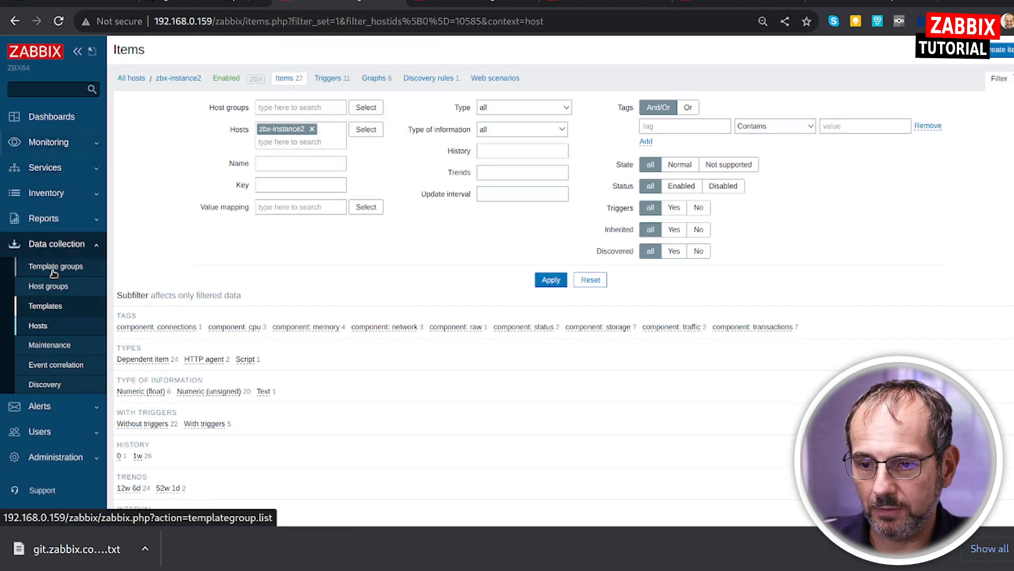
left_click(48, 326)
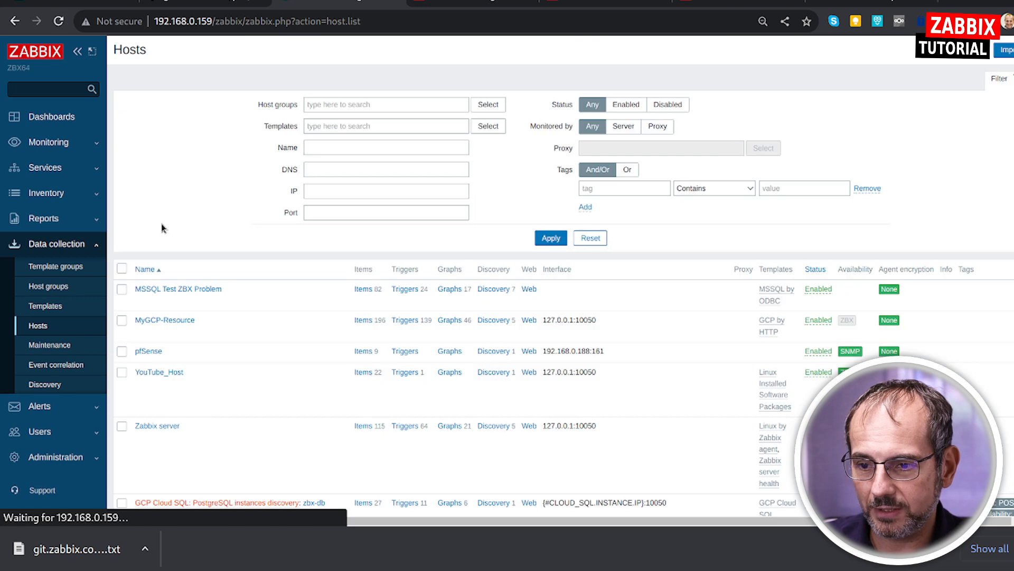
left_click(178, 323)
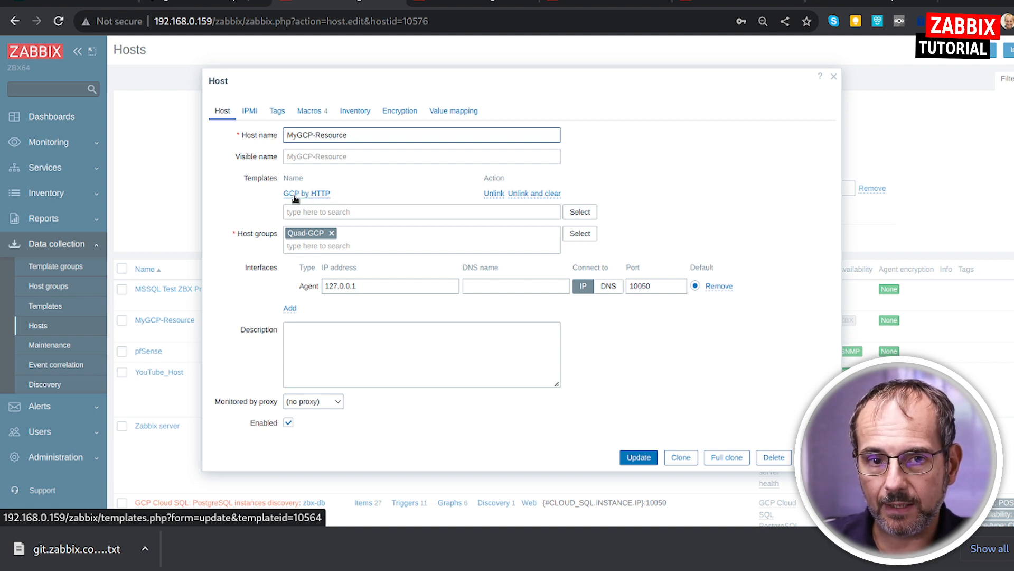
Review the items and discovery rules of the linked GCP by HTTP template, and reopen the MyGCP-Resource host configuration.
left_click(326, 195)
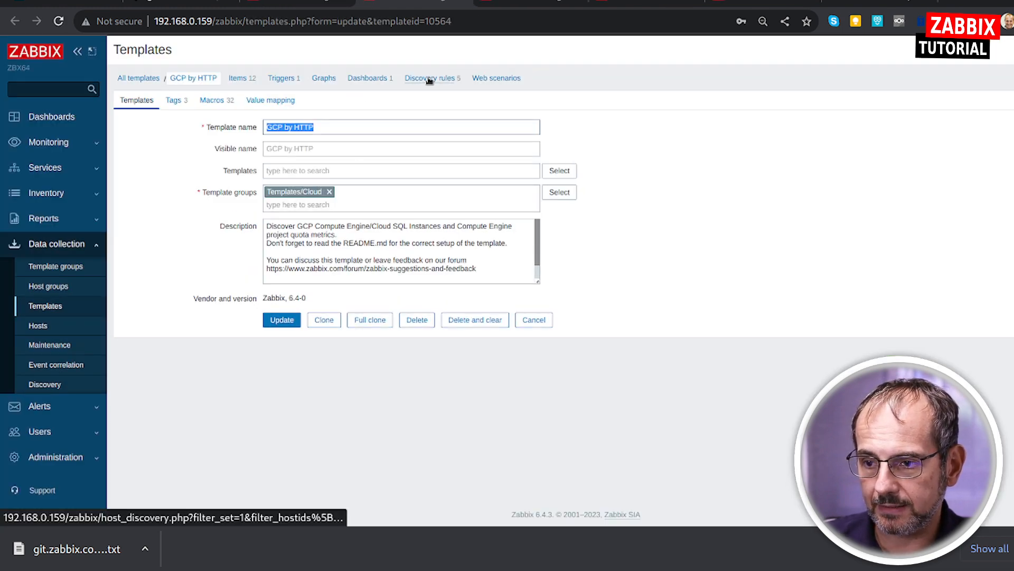
left_click(237, 78)
scroll(476, 317, "down", 5)
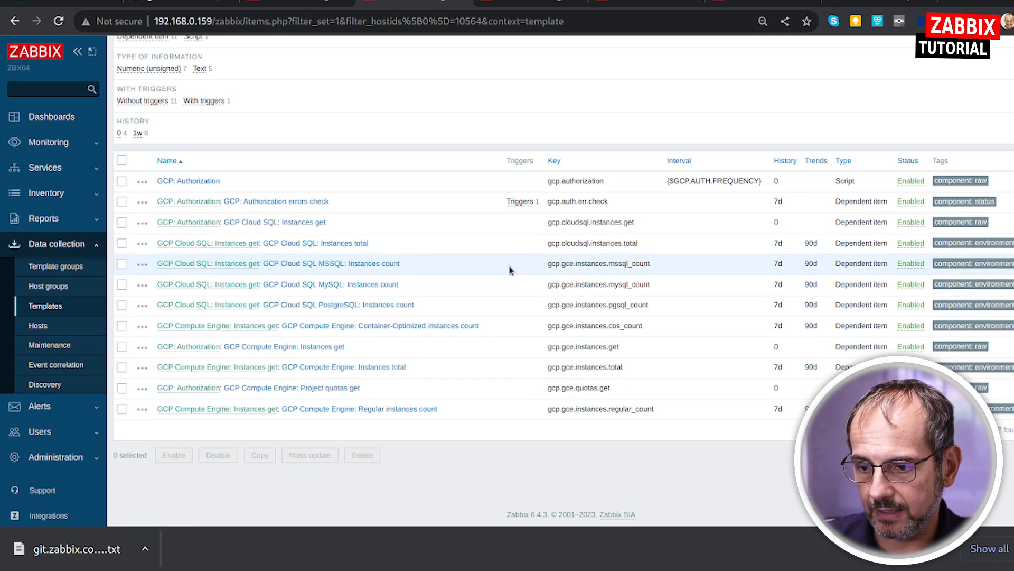
scroll(475, 394, "up", 5)
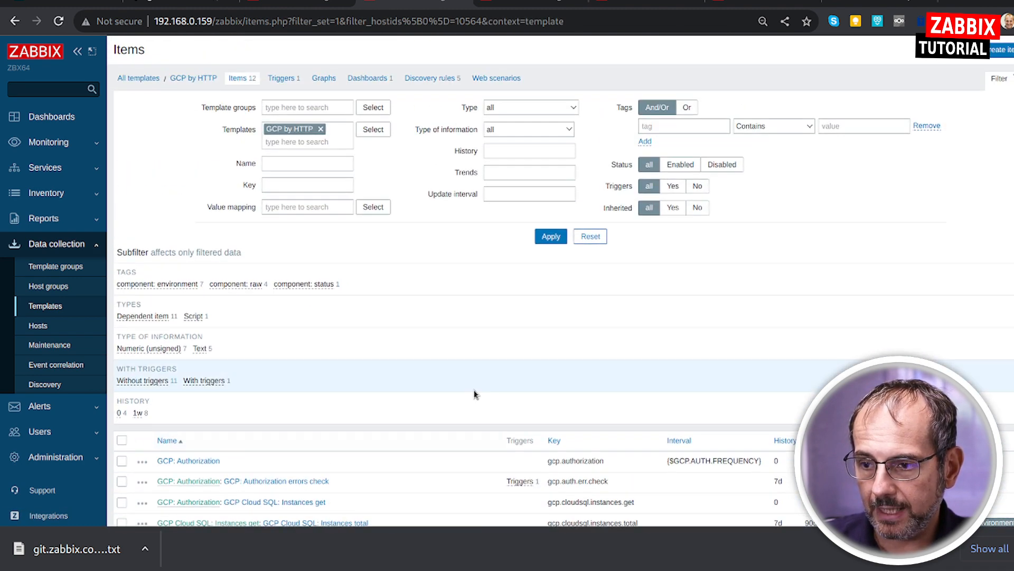
left_click(429, 78)
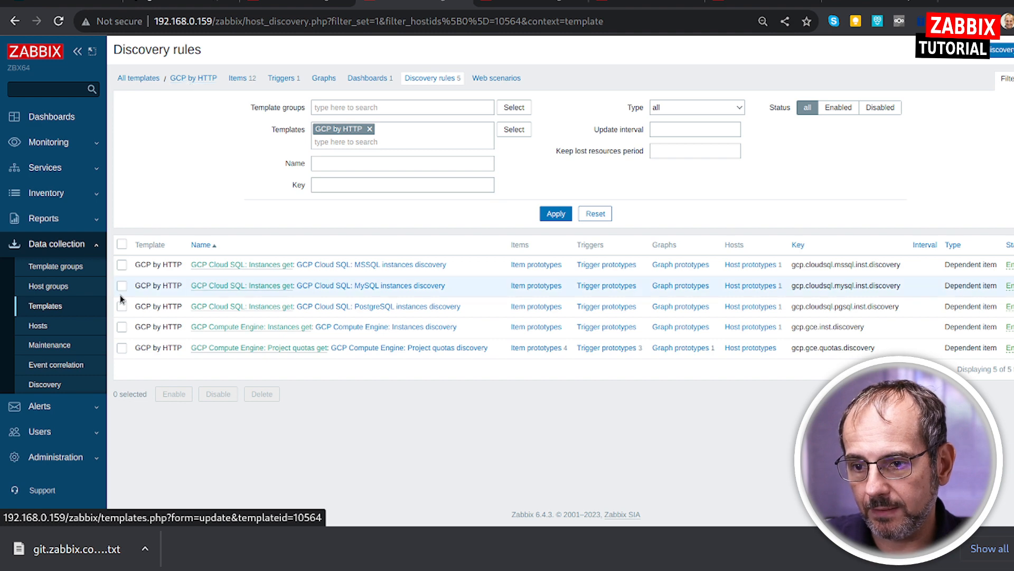
left_click(57, 330)
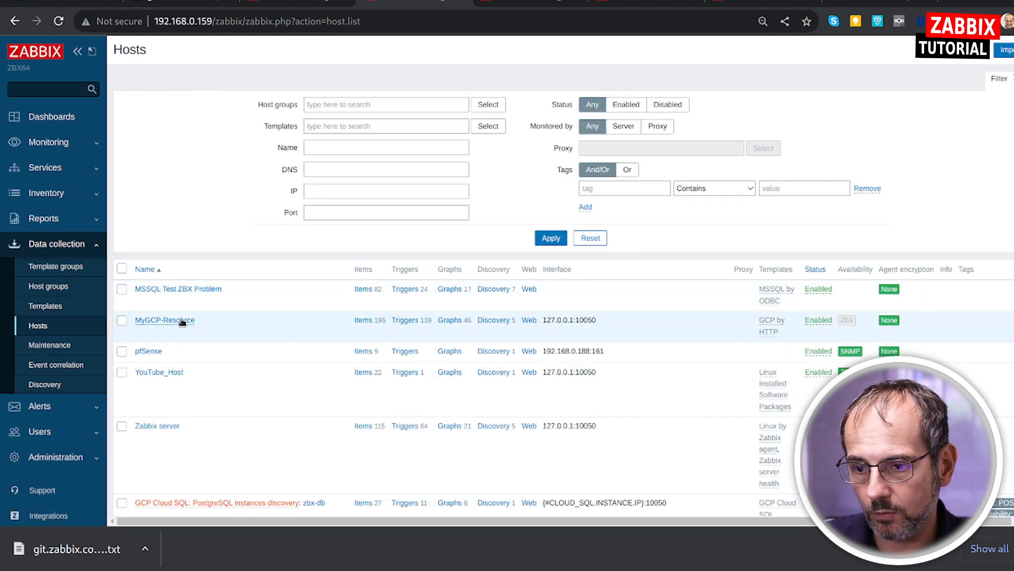
left_click(186, 321)
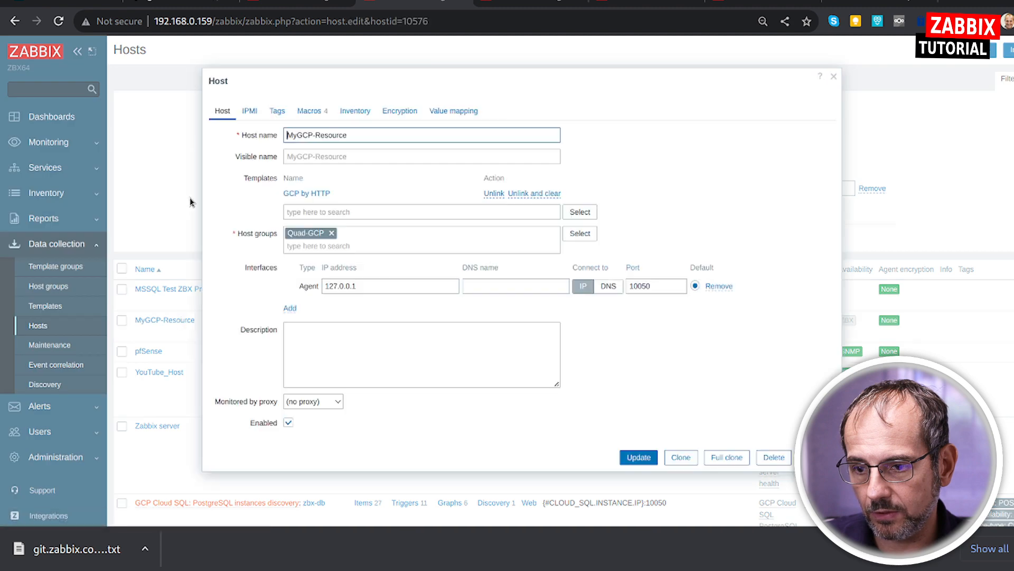
Return to the Google Cloud integration page on zabbix.com and read its Setup instructions, including the macros required on the host.
left_click(164, 3)
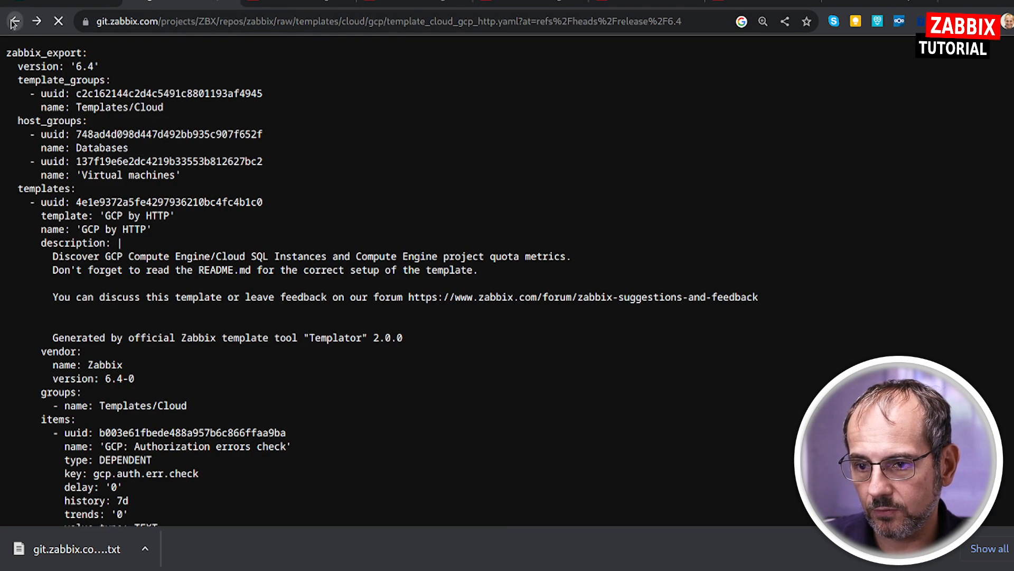
left_click(14, 22)
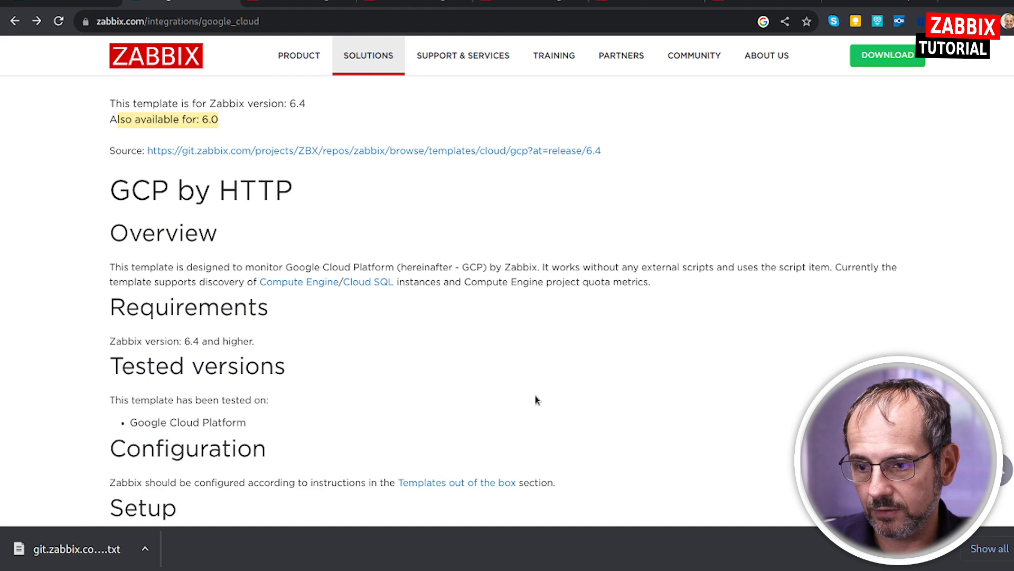
scroll(535, 396, "down", 5)
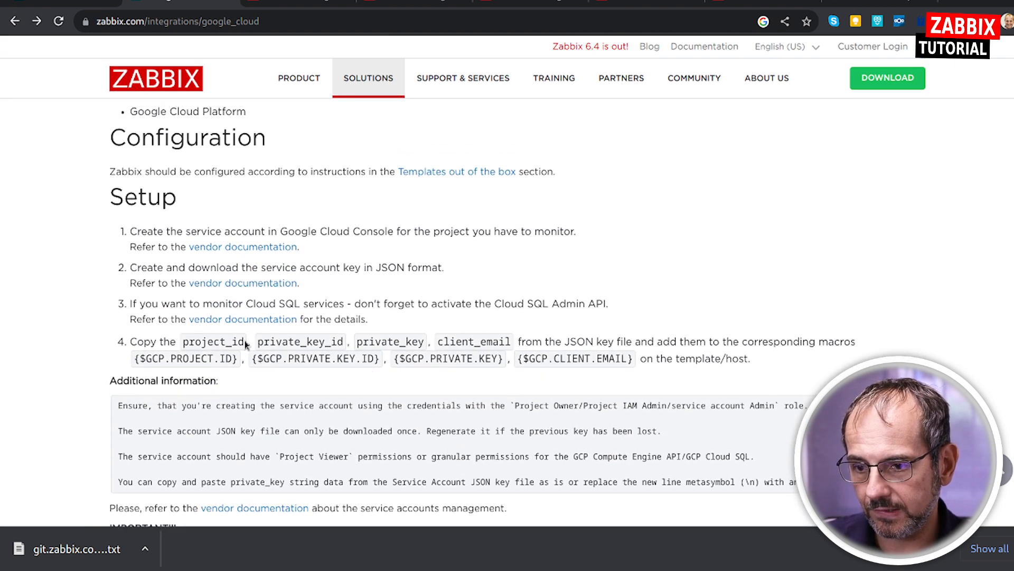
scroll(441, 280, "down", 2)
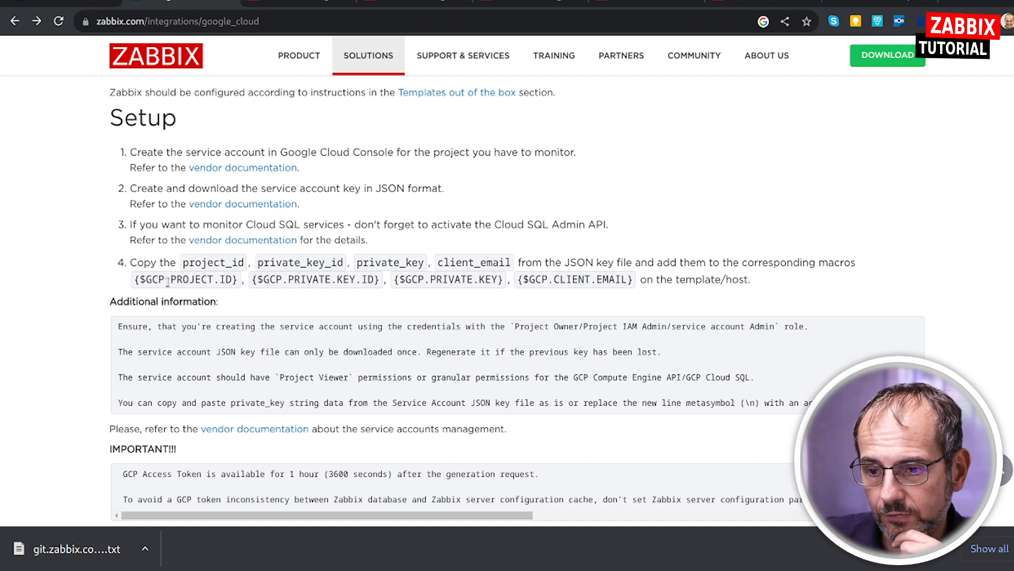
left_click_drag(290, 280, 355, 280)
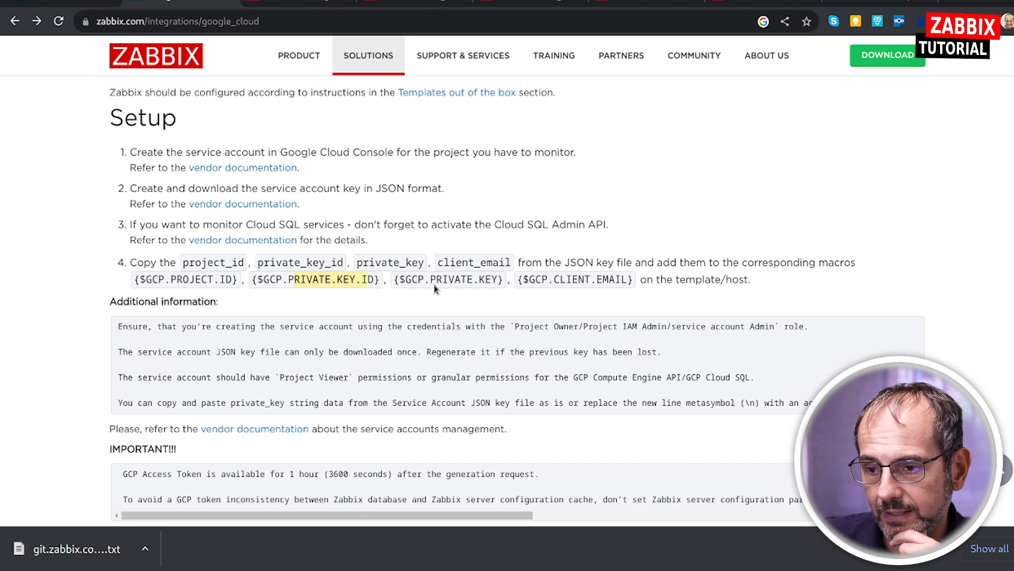
left_click_drag(431, 280, 633, 279)
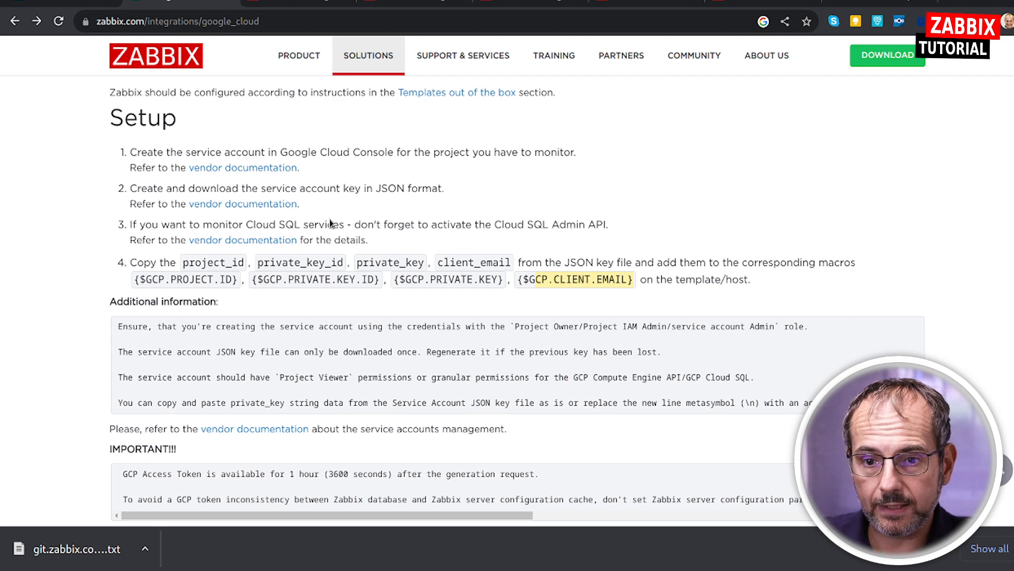
Switch to the Google Cloud console, open IAM & Admin, and inspect the zbx-monitor service account's assigned roles without changing them.
left_click(870, 2)
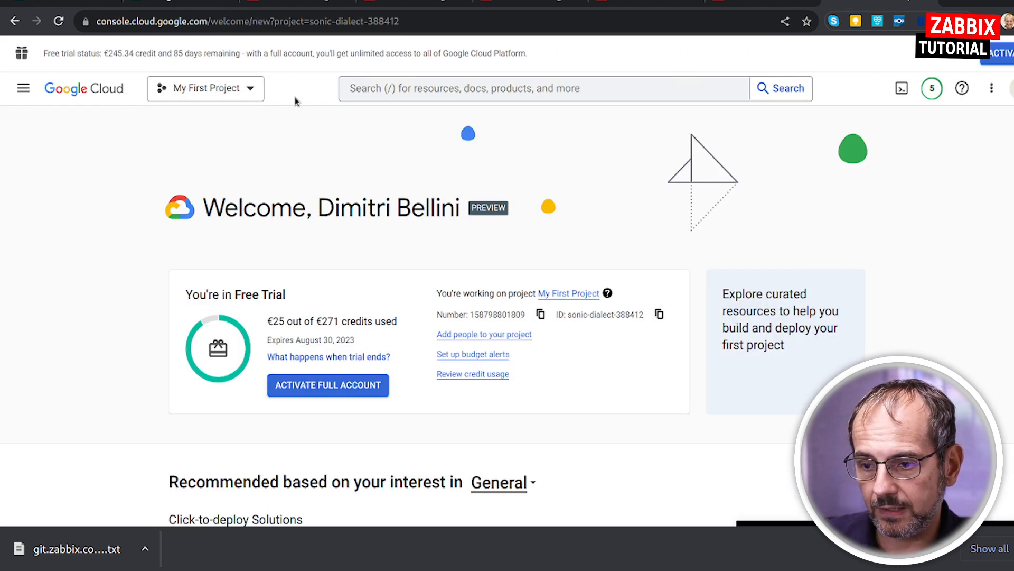
left_click(424, 88)
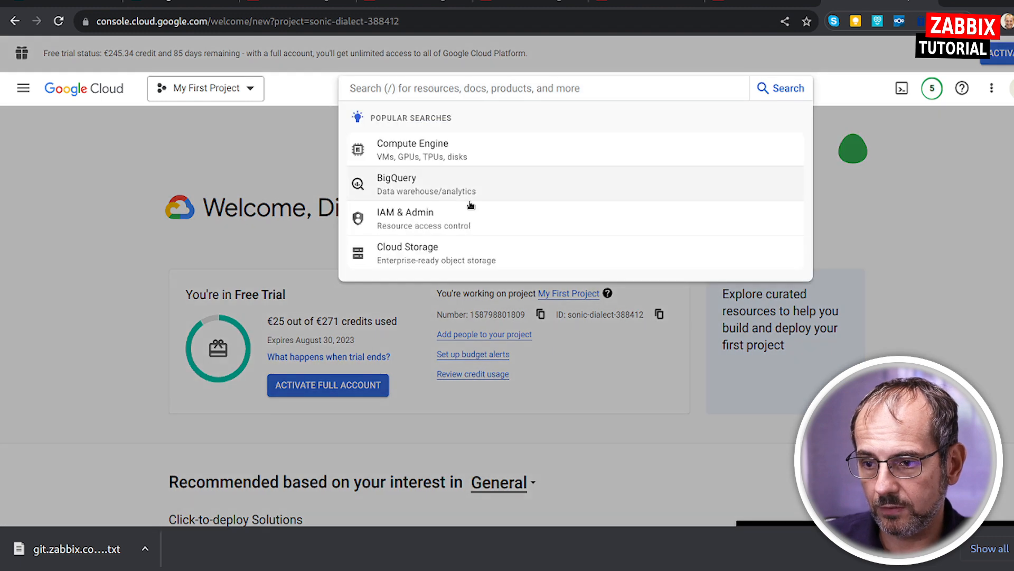
left_click(415, 220)
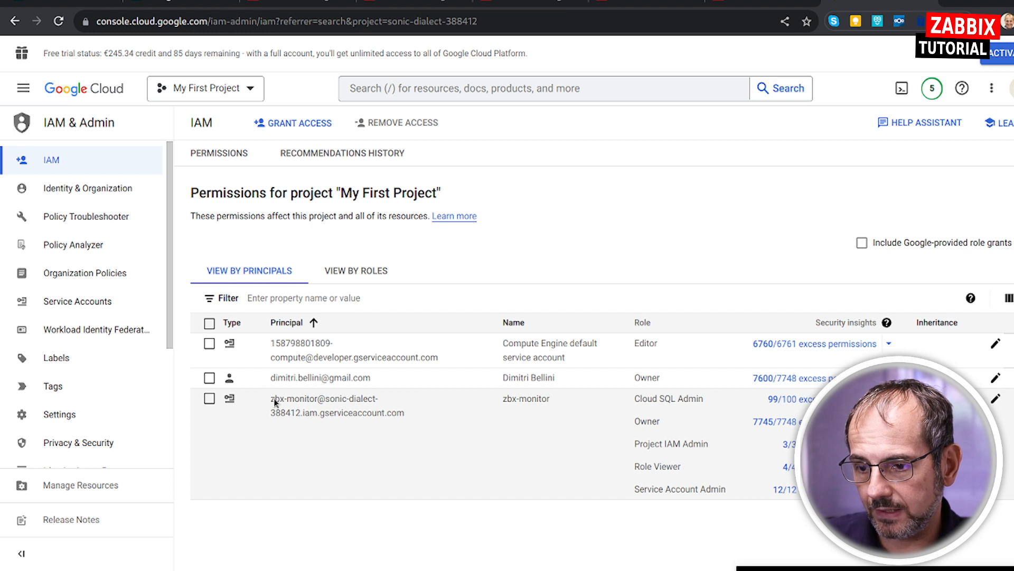
left_click_drag(271, 400, 315, 400)
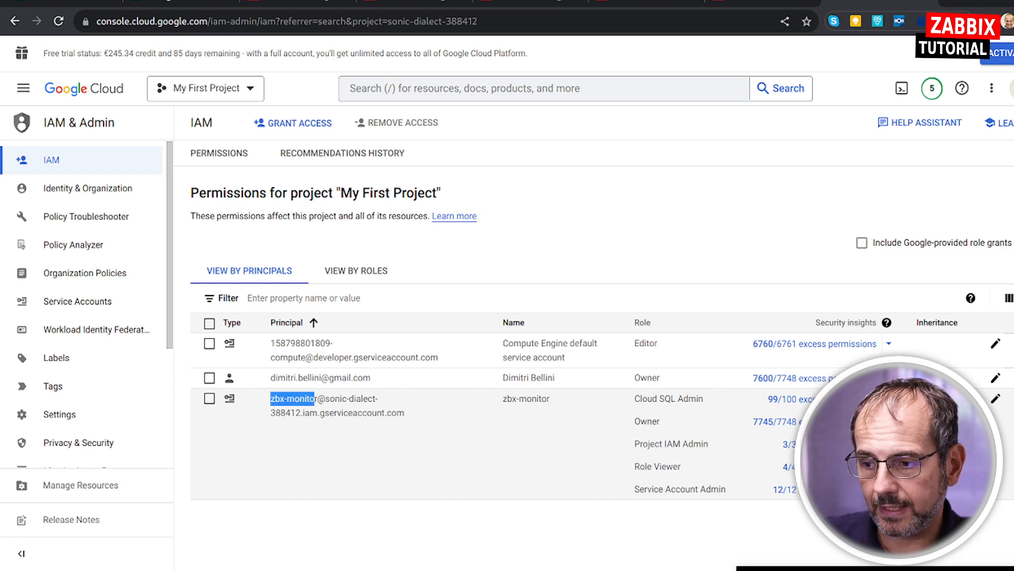
left_click(994, 399)
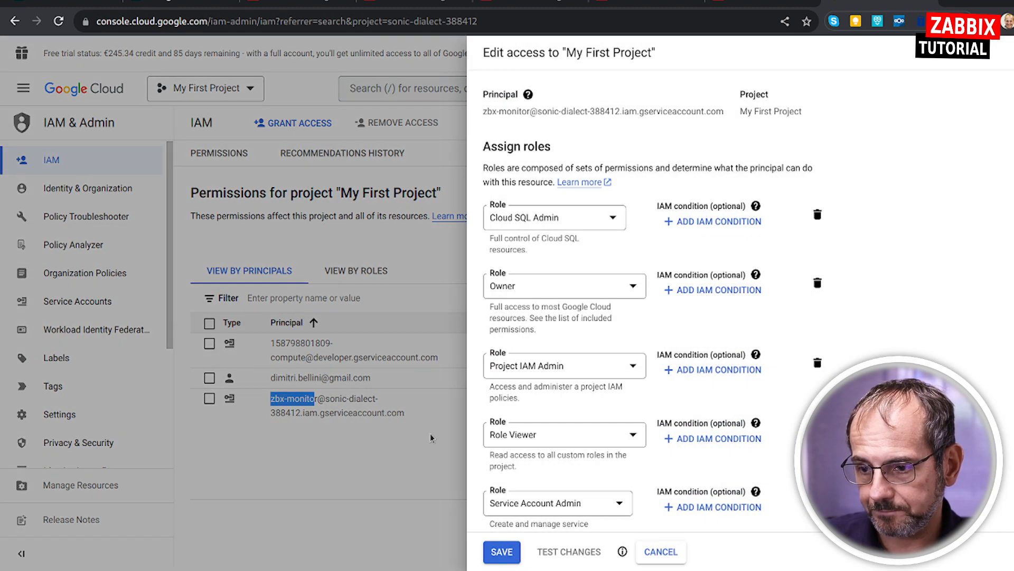
left_click(339, 435)
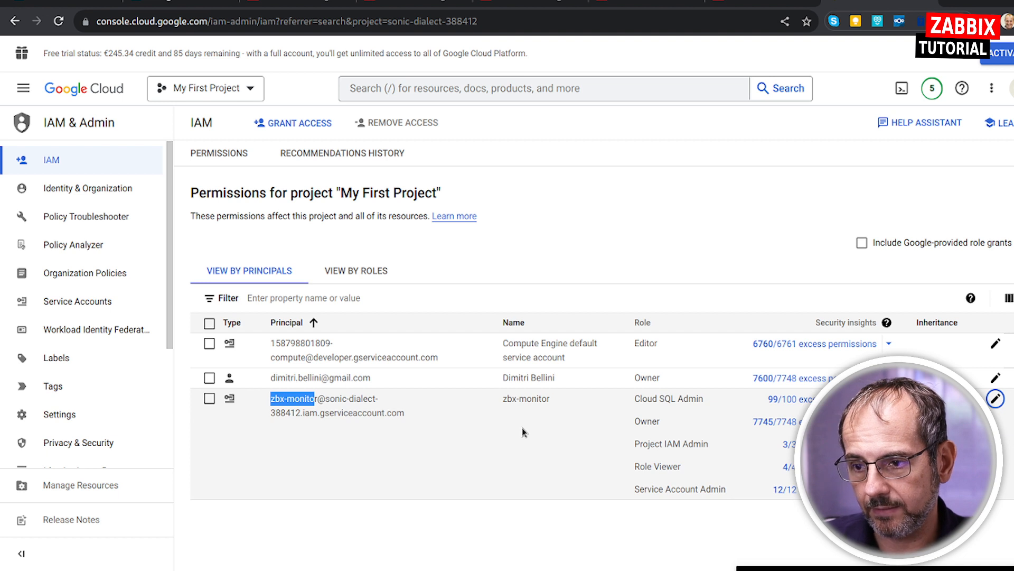
left_click(289, 412)
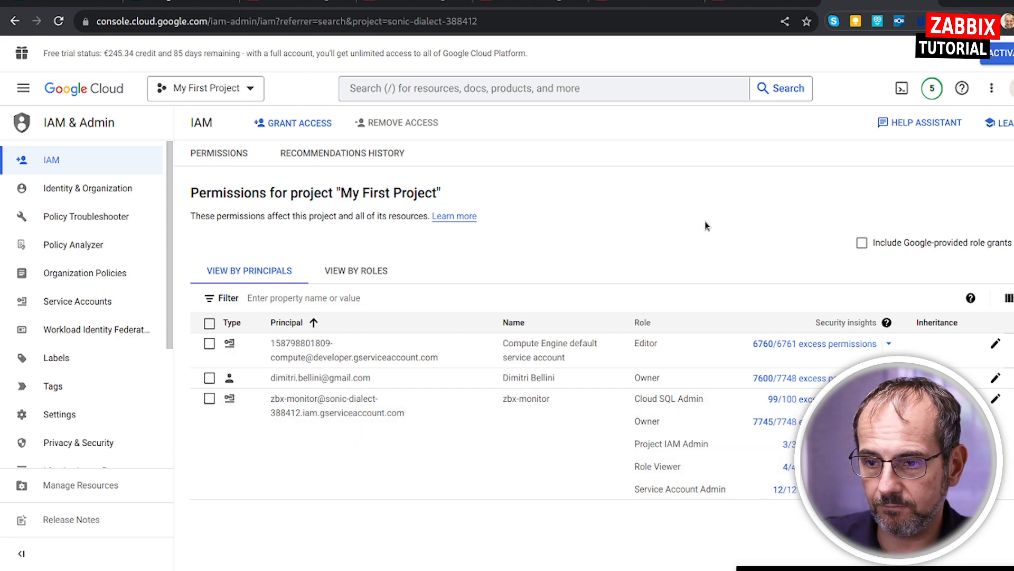
On the Zabbix integration page, match the JSON key file fields to their corresponding GCP macros, such as {$GCP.PROJECT.ID}.
key("ctrl+shift+Tab")
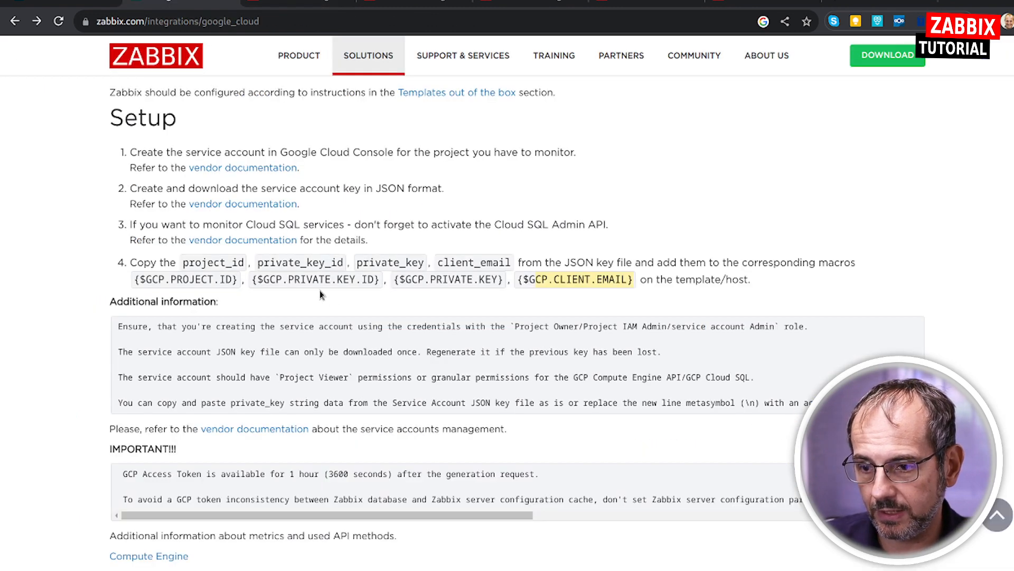
left_click_drag(185, 261, 244, 262)
double_click(282, 264)
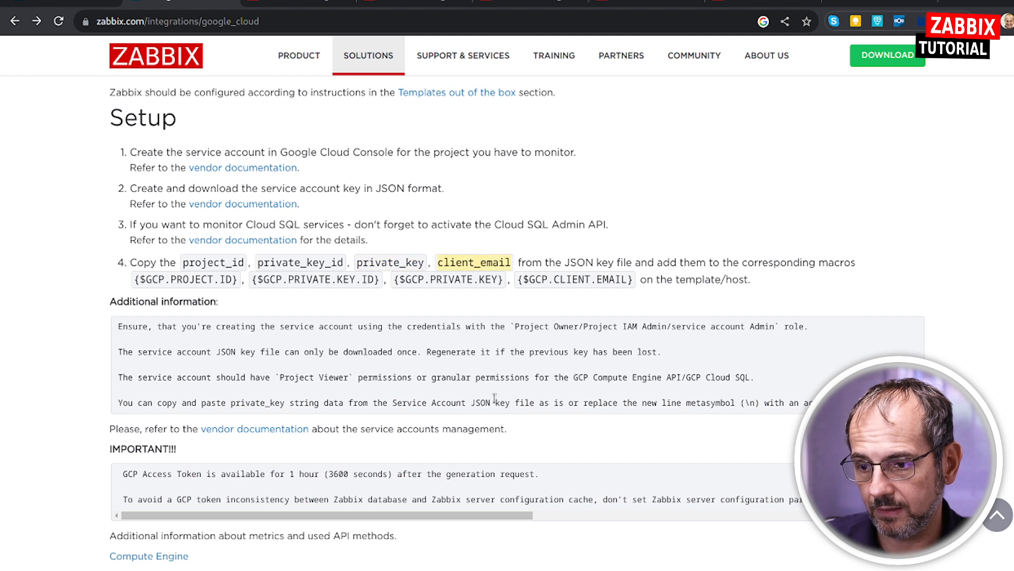
double_click(194, 279)
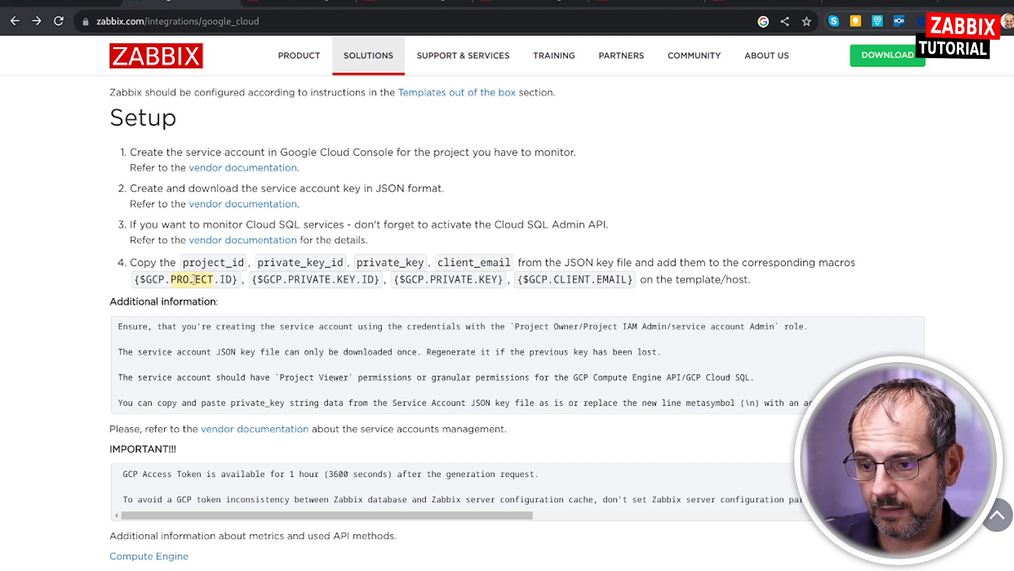
left_click_drag(136, 279, 241, 281)
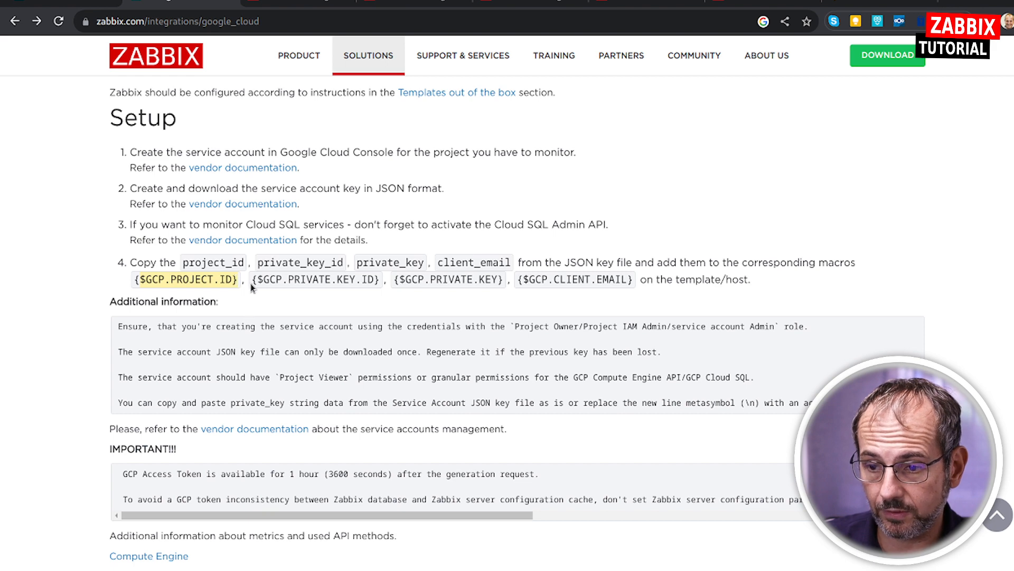
Switch to Zabbix, check the GCP macros defined on the MyGCP-Resource host, and close its configuration without saving.
left_click(282, 10)
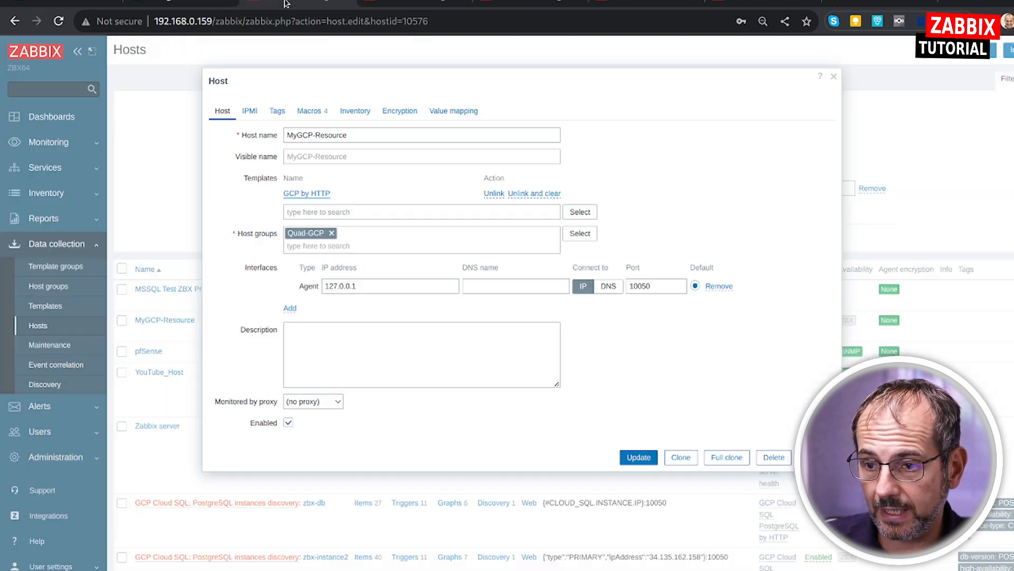
left_click(309, 113)
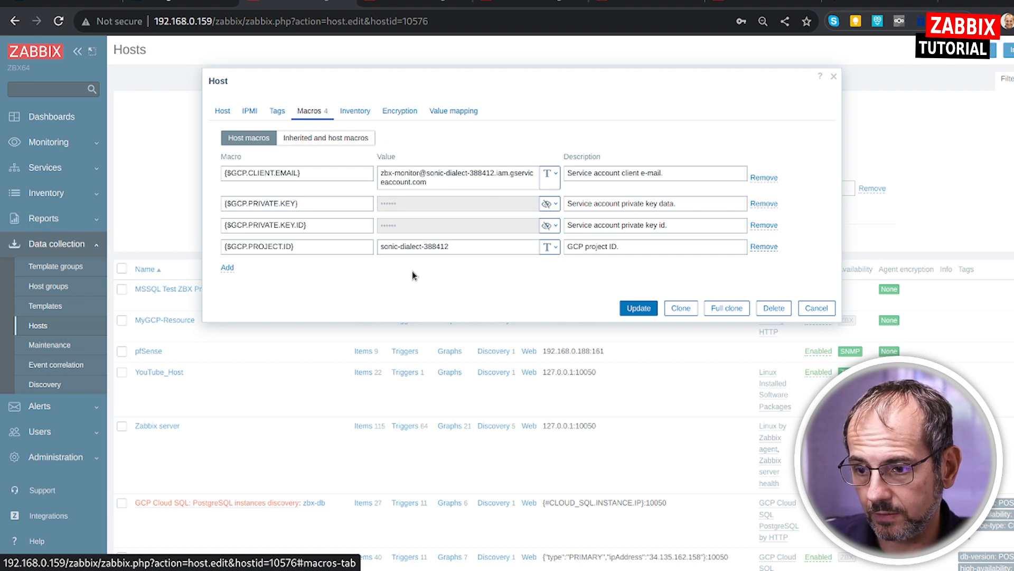
left_click(817, 307)
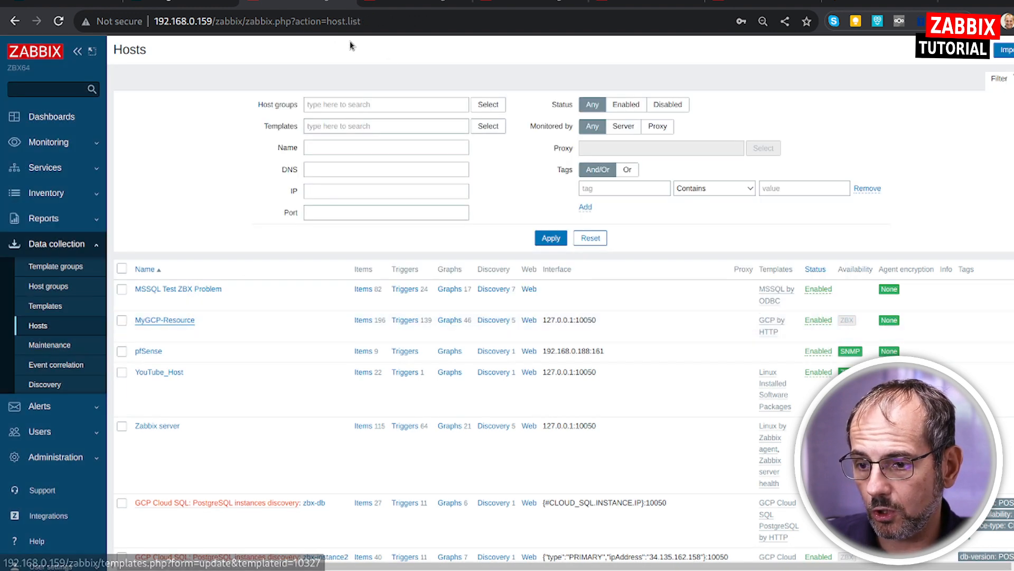
Read the integration page's Additional information on service account requirements, and check the project permissions in Google Cloud IAM.
left_click(201, 3)
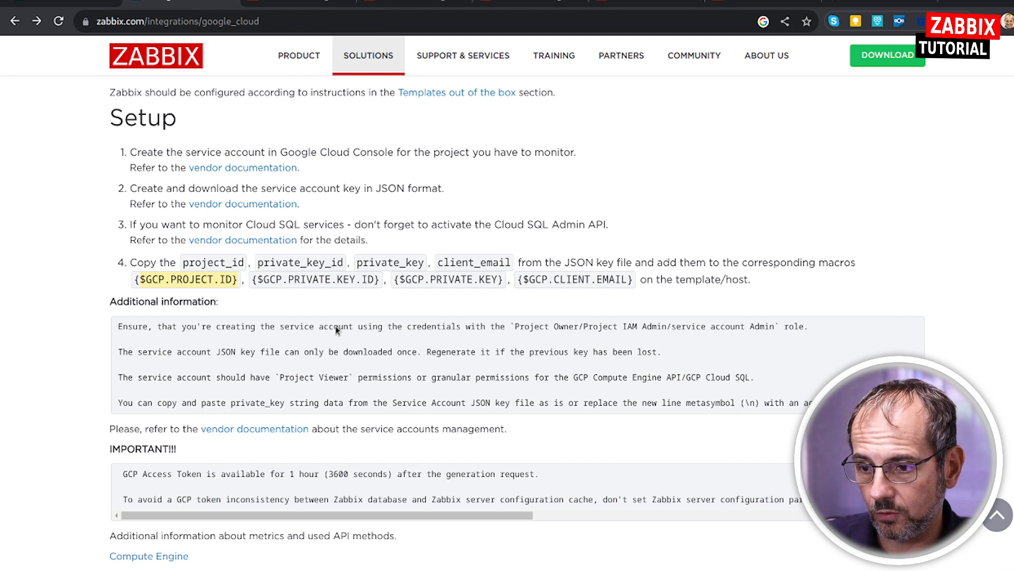
left_click_drag(120, 326, 525, 409)
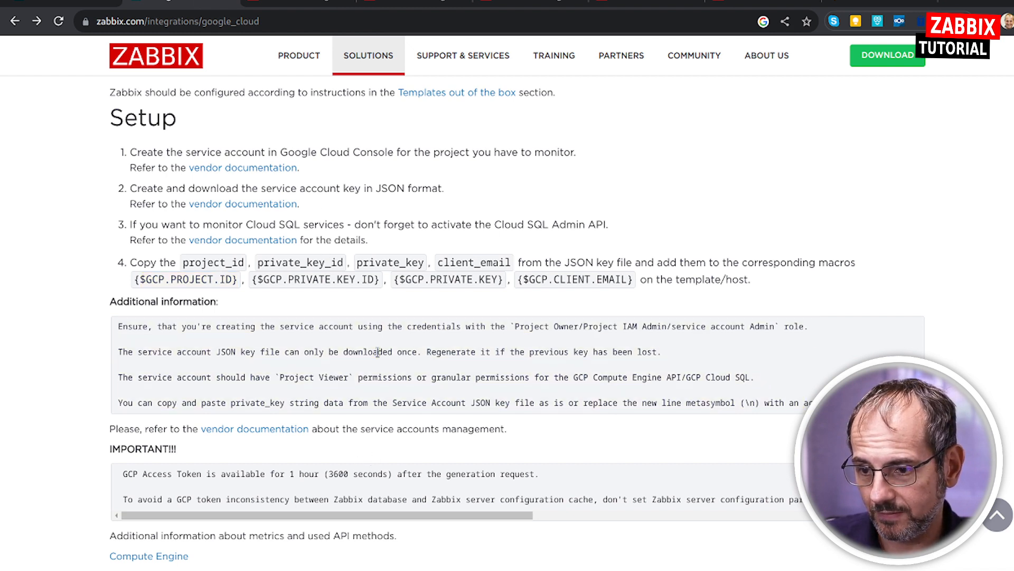
left_click(459, 319)
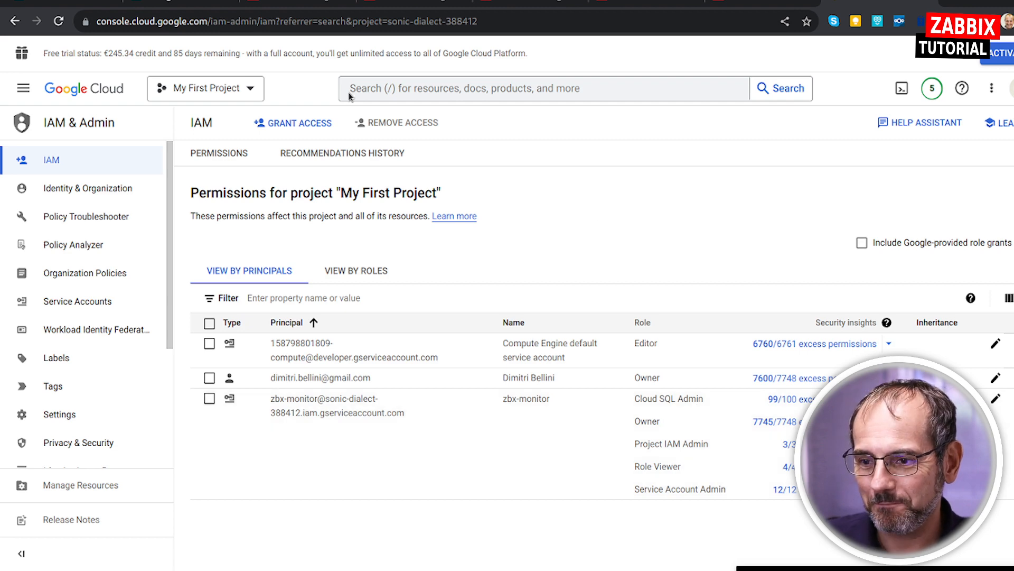
Read the integration page's IMPORTANT notes on the GCP Access Token lifetime and the CacheUpdateFrequency limit.
left_click(180, 4)
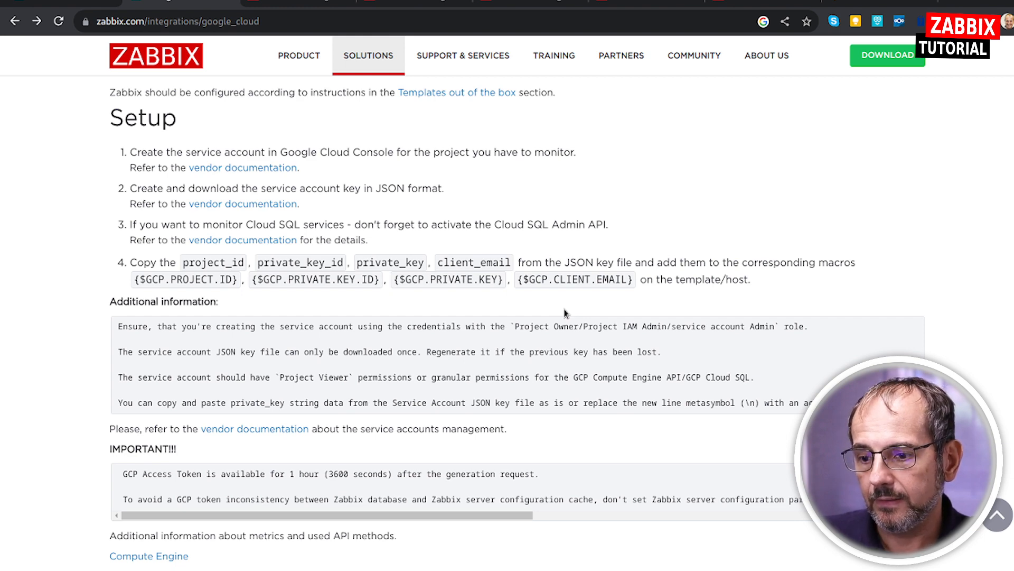
scroll(565, 312, "down", 3)
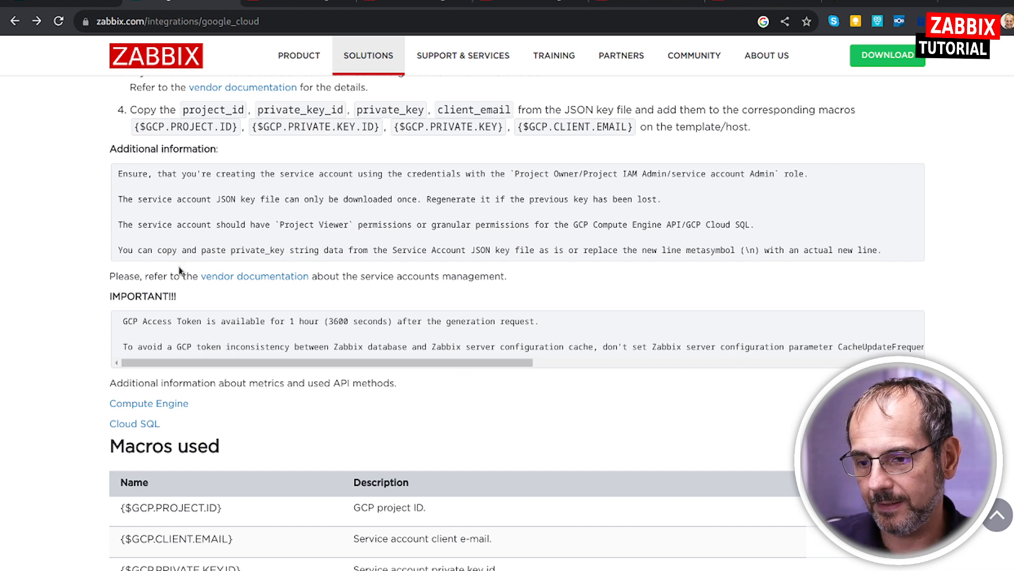
left_click_drag(111, 295, 199, 297)
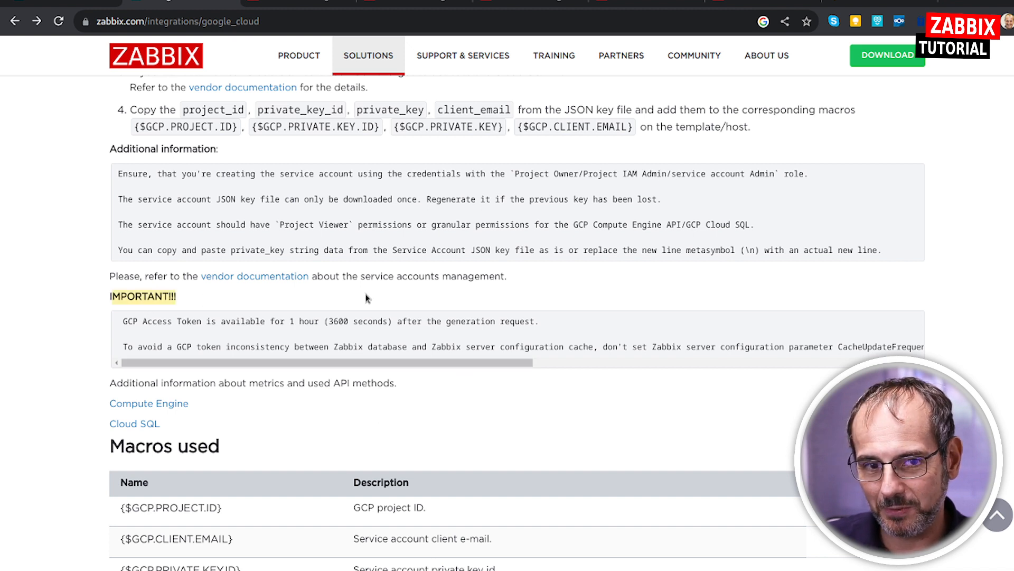
left_click(172, 322)
left_click_drag(173, 321, 416, 333)
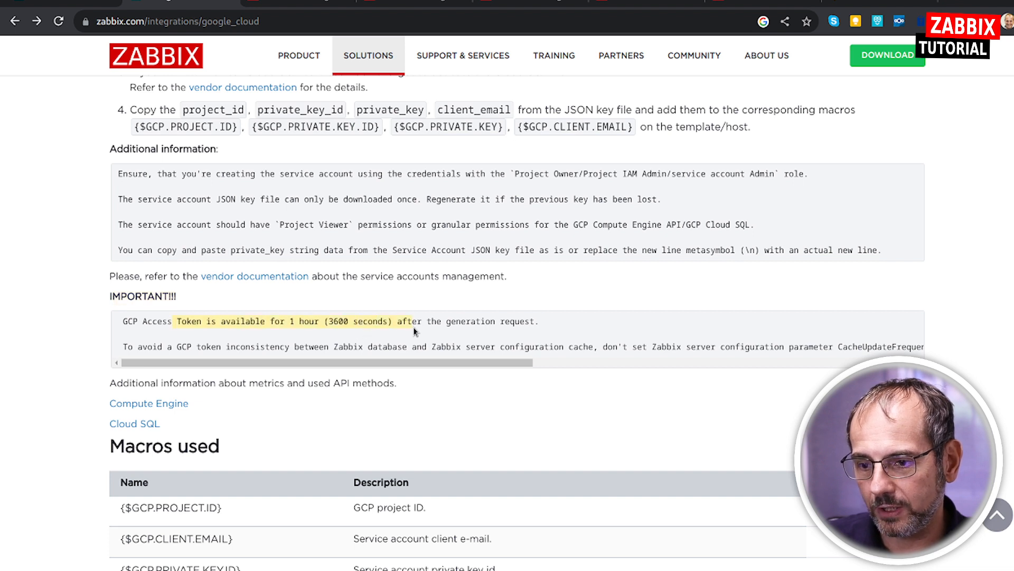
left_click(380, 338)
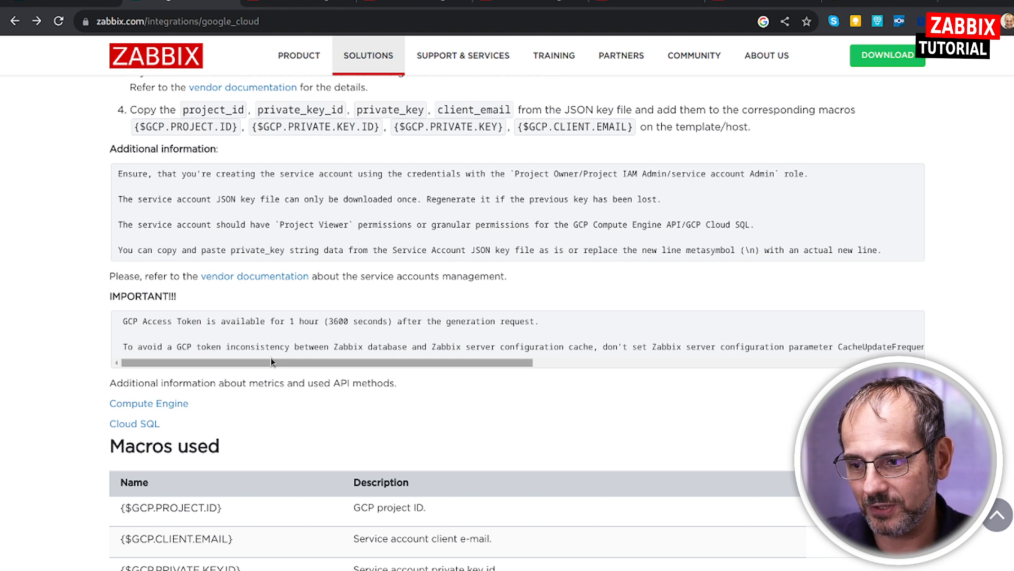
left_click_drag(270, 362, 709, 361)
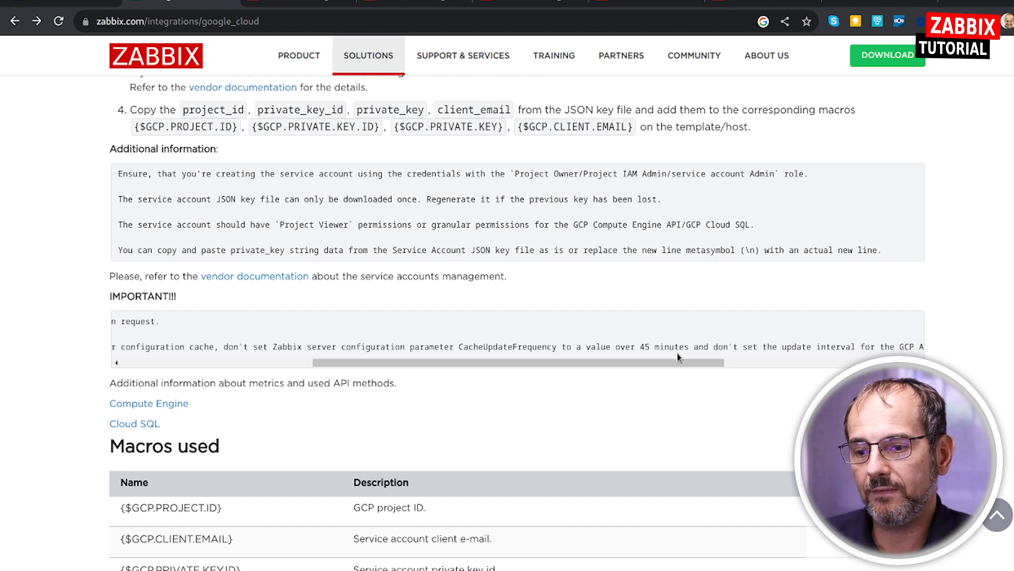
Reread the IMPORTANT notes, including the update interval restriction for the GCP Authorization item.
left_click_drag(645, 347, 276, 333)
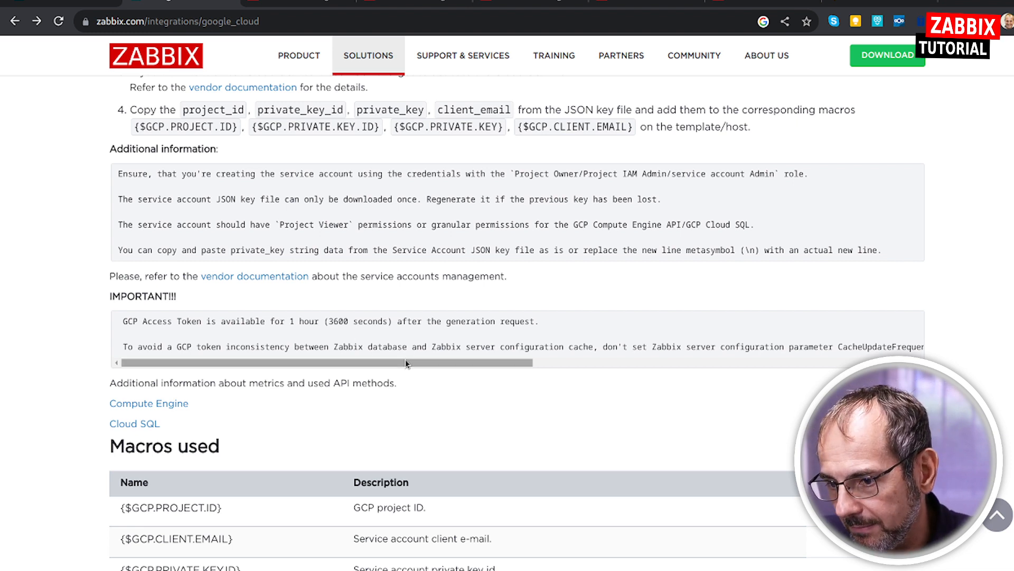
left_click_drag(405, 362, 647, 387)
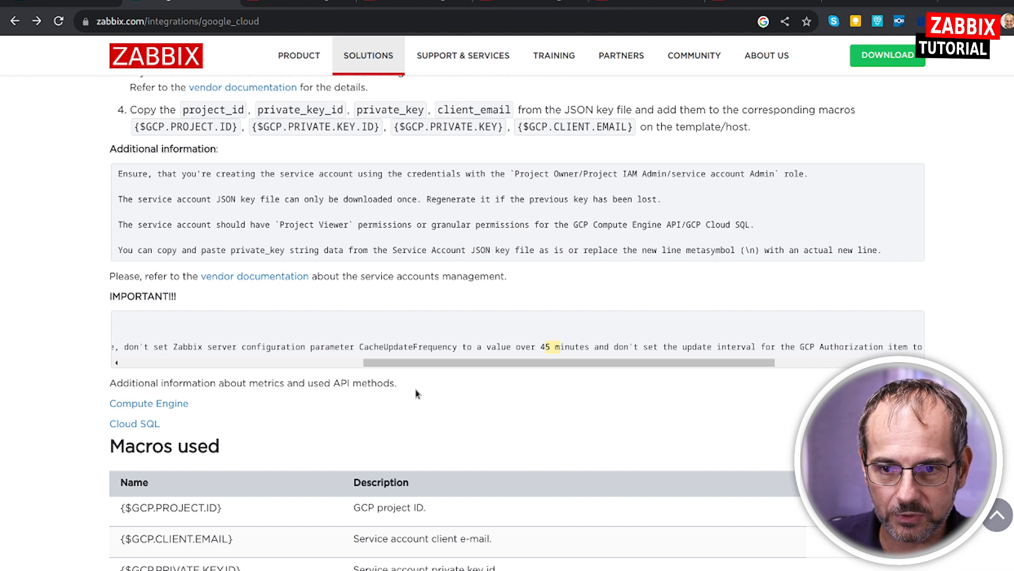
left_click(341, 362)
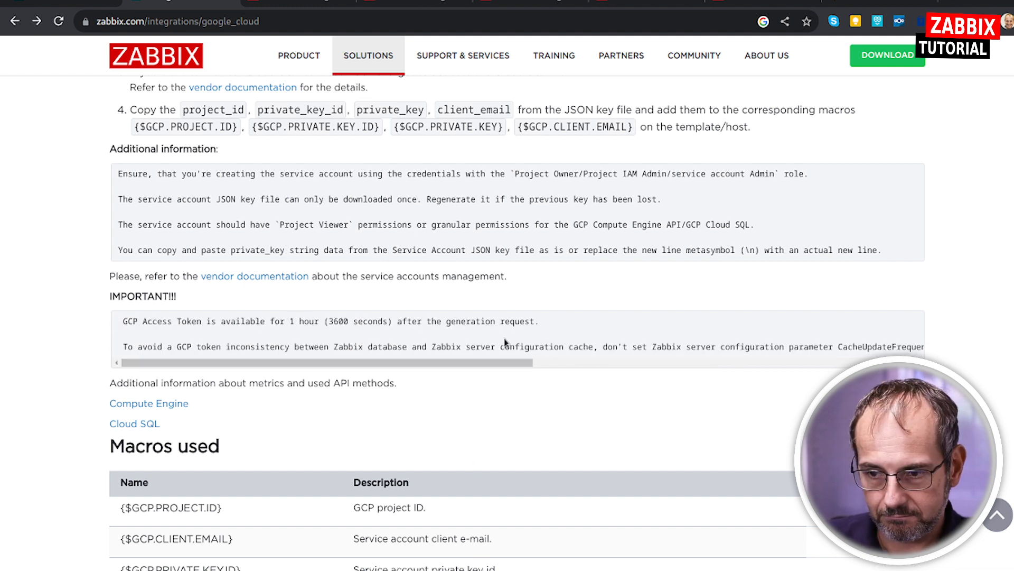
Switch to Zabbix, open the MyGCP-Resource host's items, and filter them by the Script and Dependent item types.
left_click(304, 4)
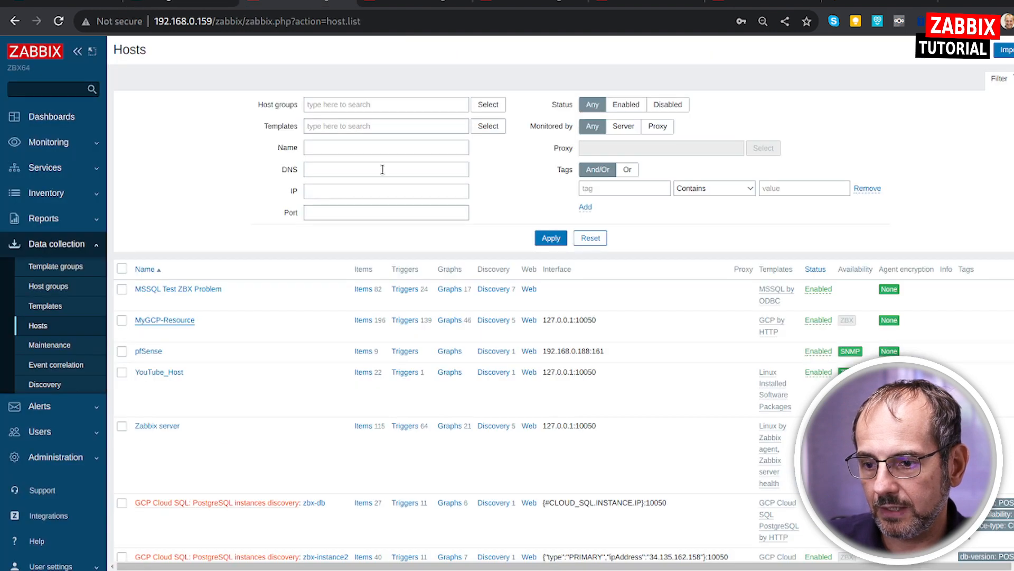
left_click(368, 323)
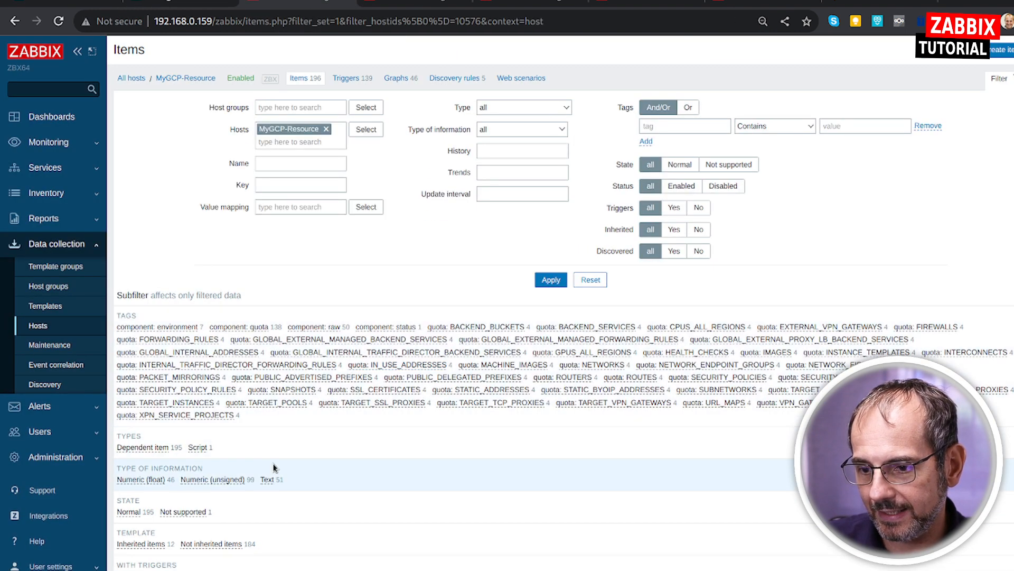
left_click(199, 447)
scroll(478, 450, "down", 5)
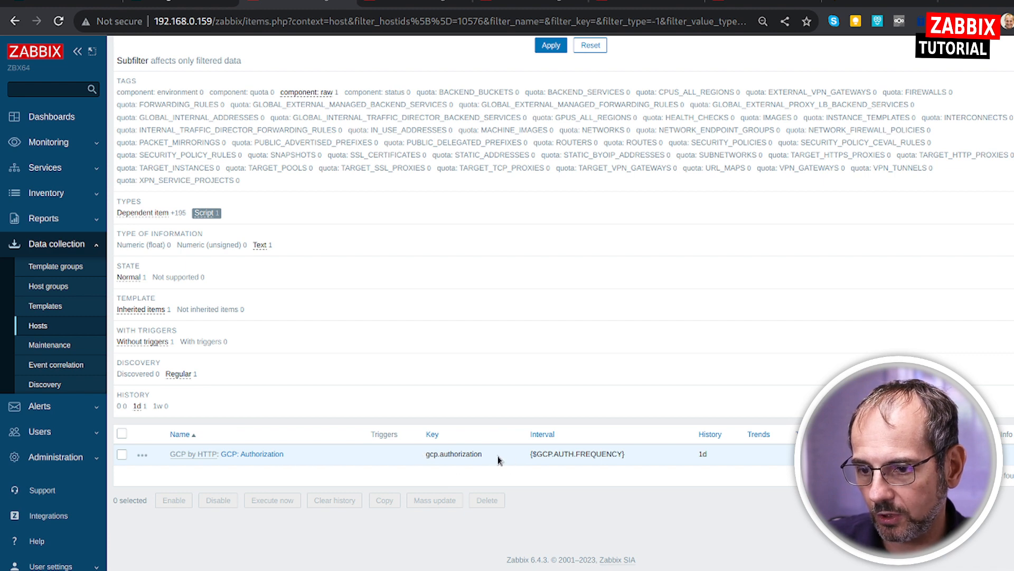
left_click(142, 214)
scroll(550, 312, "down", 10)
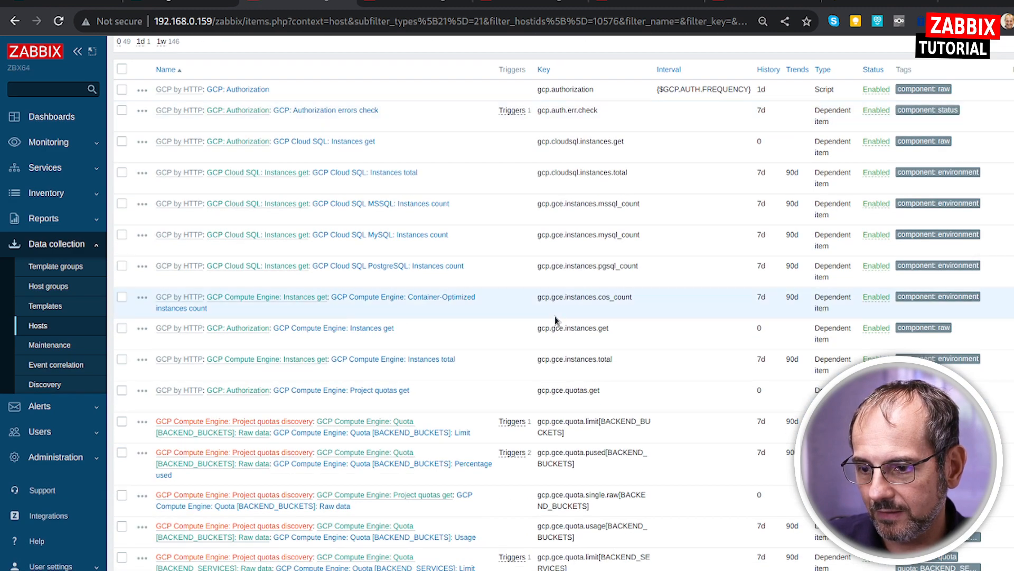
Inspect the GCP Cloud SQL MSSQL: Instances count item and its JSONPath preprocessing, and leave it without saving.
left_click(394, 205)
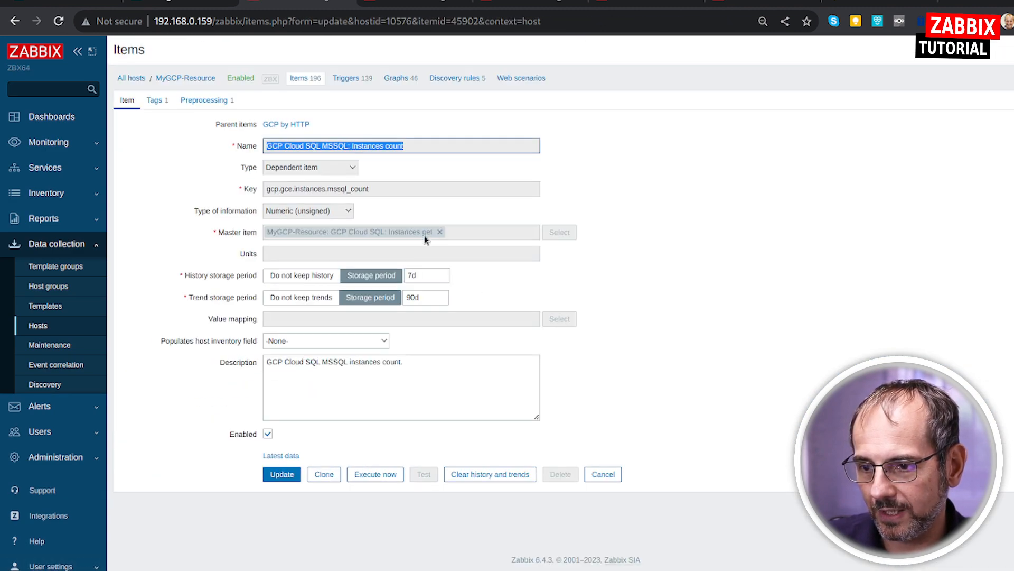
left_click(221, 102)
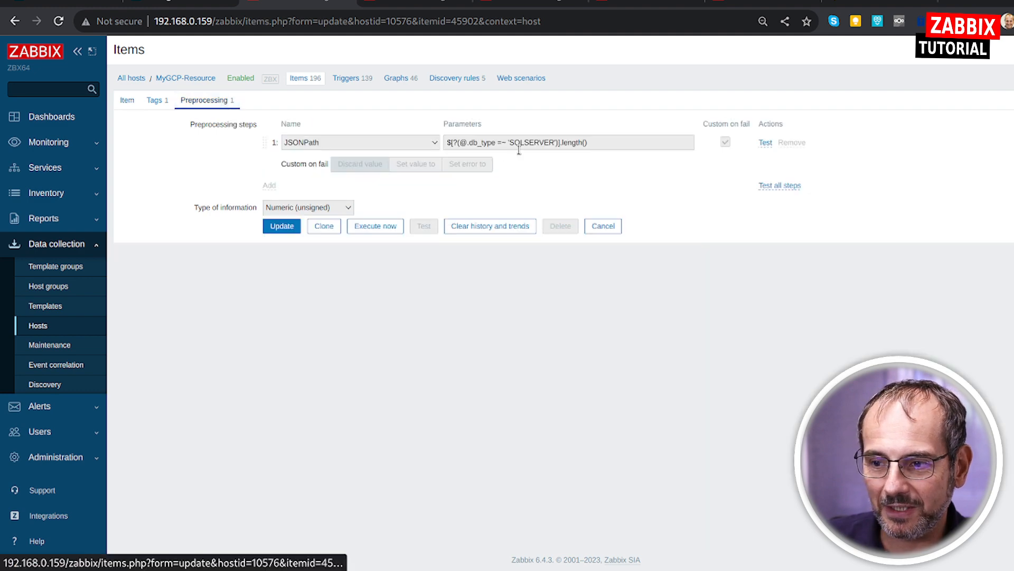
left_click(603, 226)
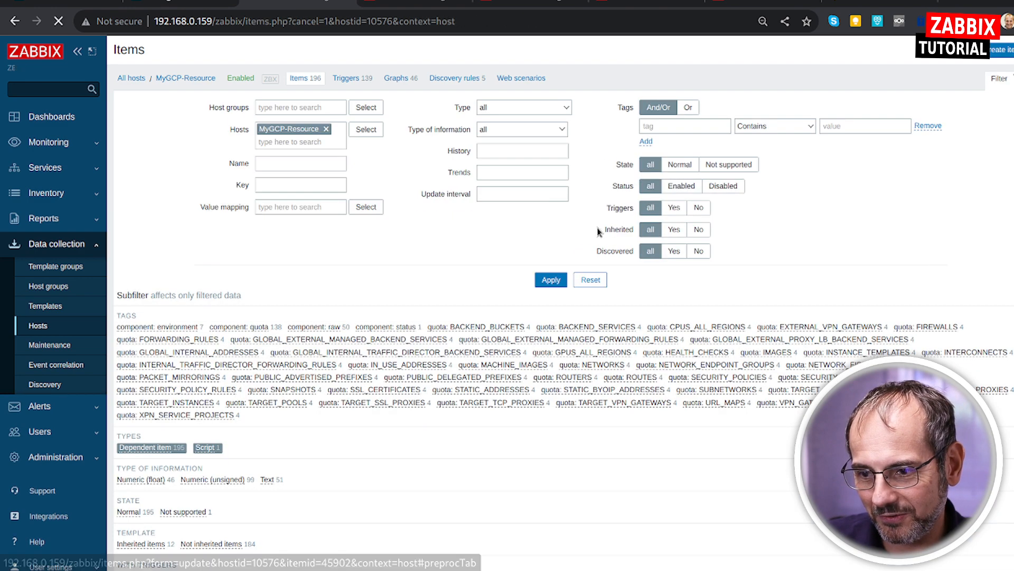
Examine the JavaScript preprocessing script of the GCP Cloud SQL: Instances get item, and close the script without changes.
scroll(301, 403, "down", 7)
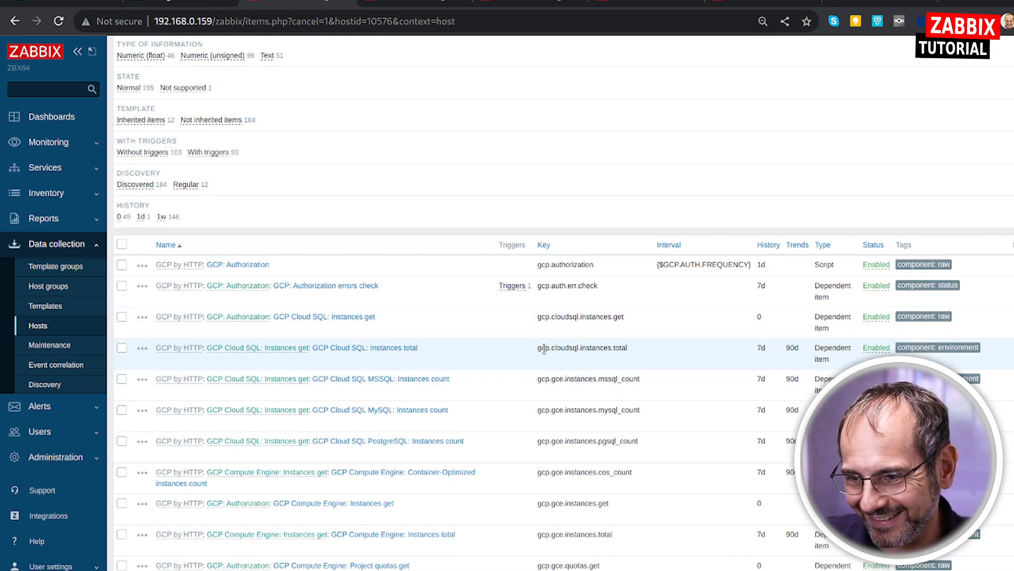
left_click(362, 318)
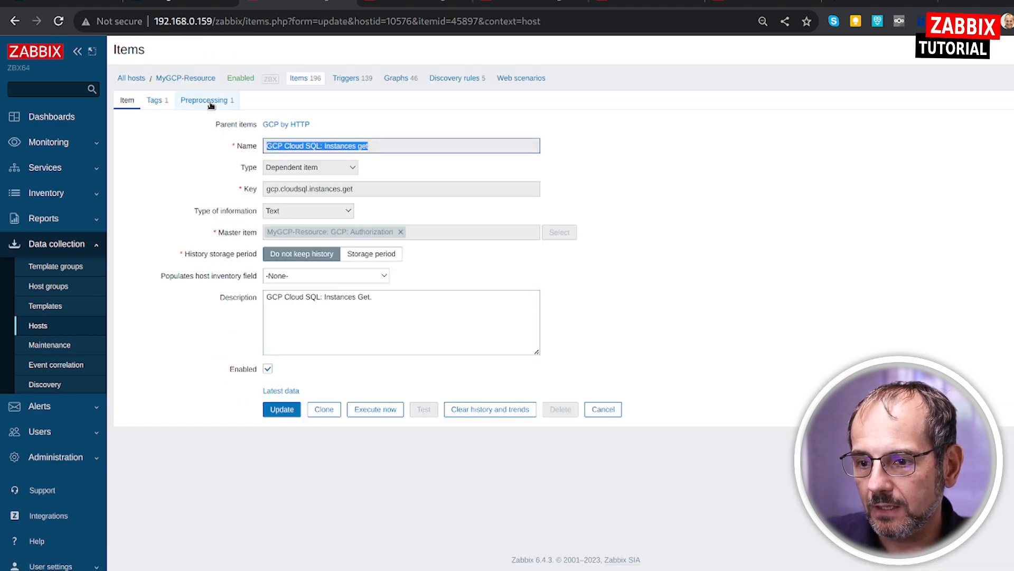
left_click(216, 106)
left_click(476, 143)
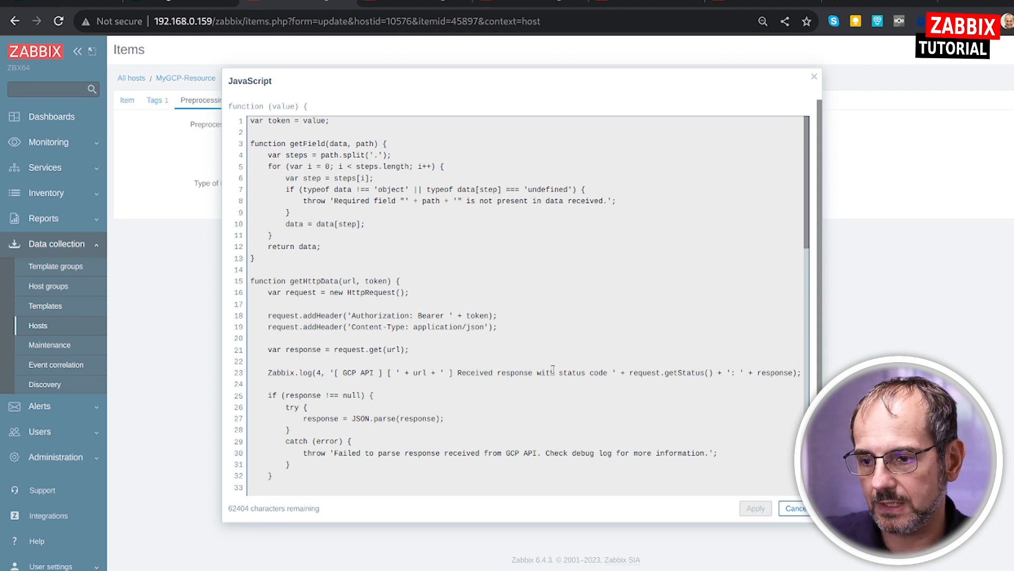
left_click(793, 508)
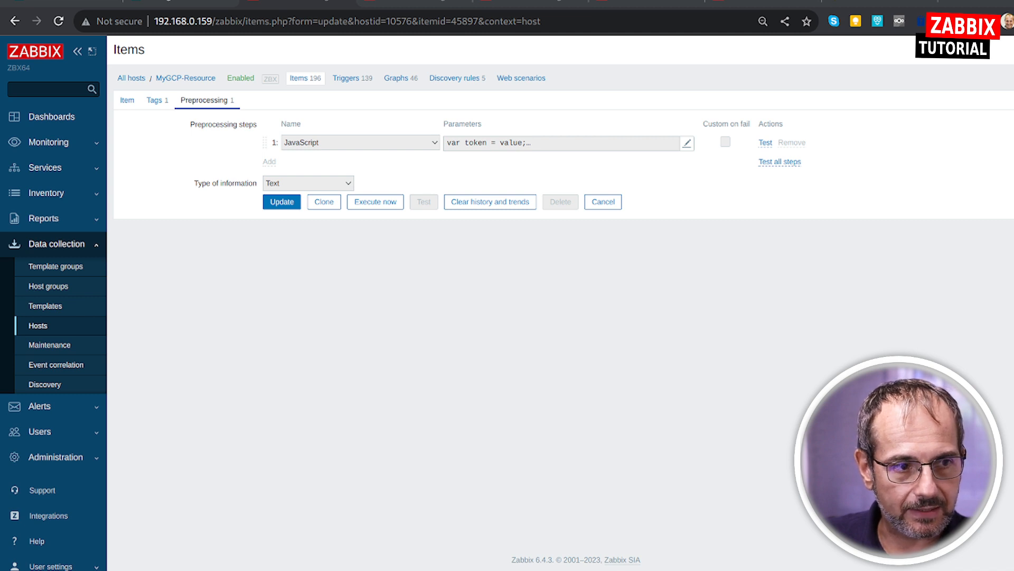
Open the Zabbix support issue ZBXNEXT-8199 in a new browser tab and highlight its title.
left_click(951, 3)
type("https://support.zabbix.com/browse/ZBXNEXT-8199")
key("Return")
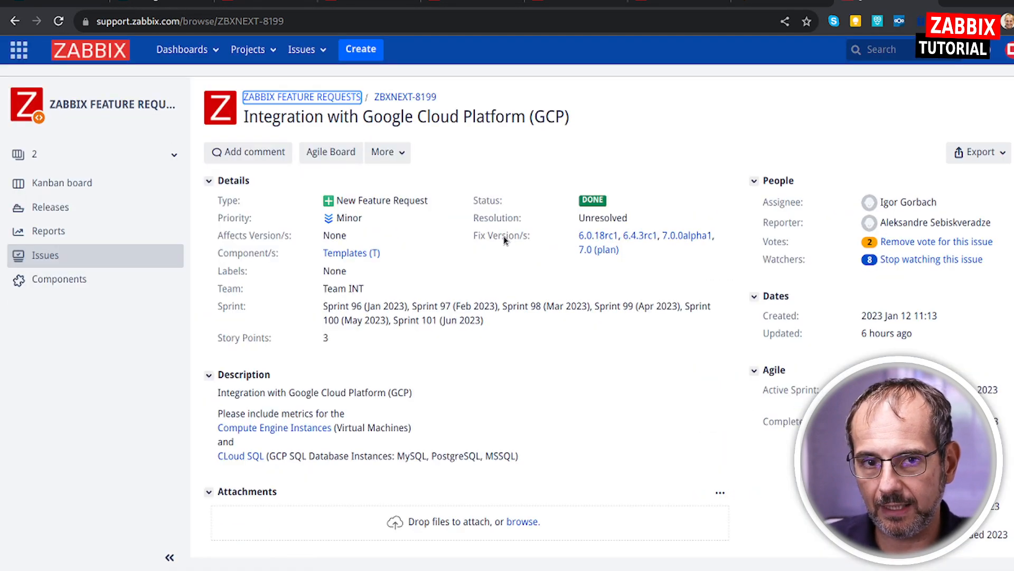
left_click_drag(244, 117, 586, 130)
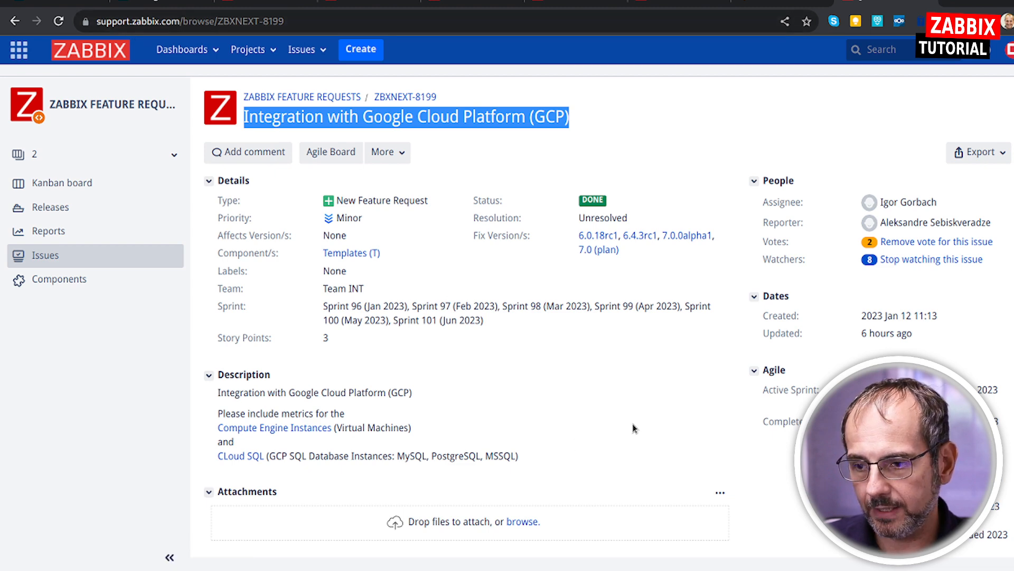
Find the issue comment on GCP template problems and highlight {#GCP.AUTH.TOKEN} in the first reported problem.
scroll(635, 428, "down", 15)
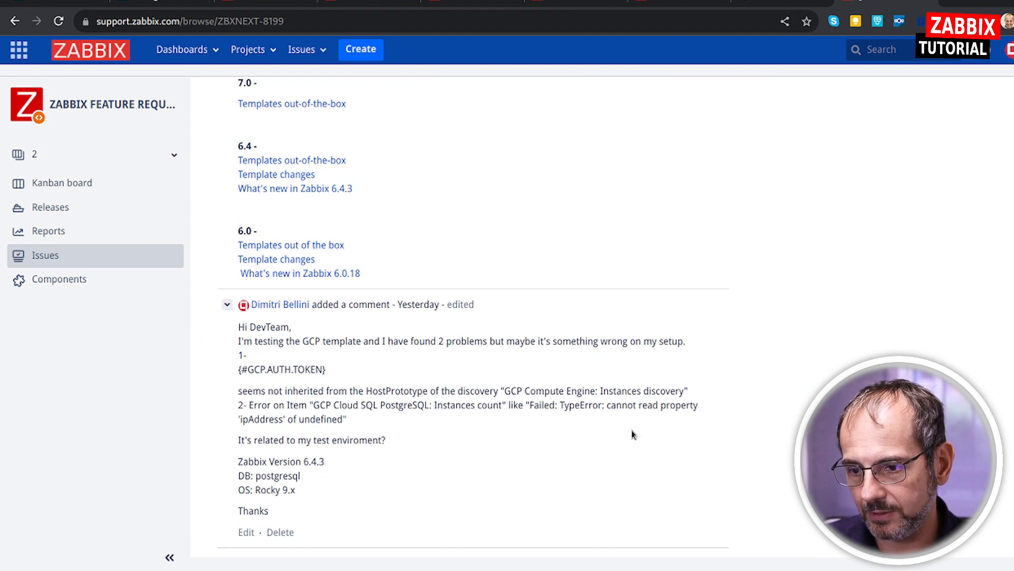
scroll(550, 390, "down", 1)
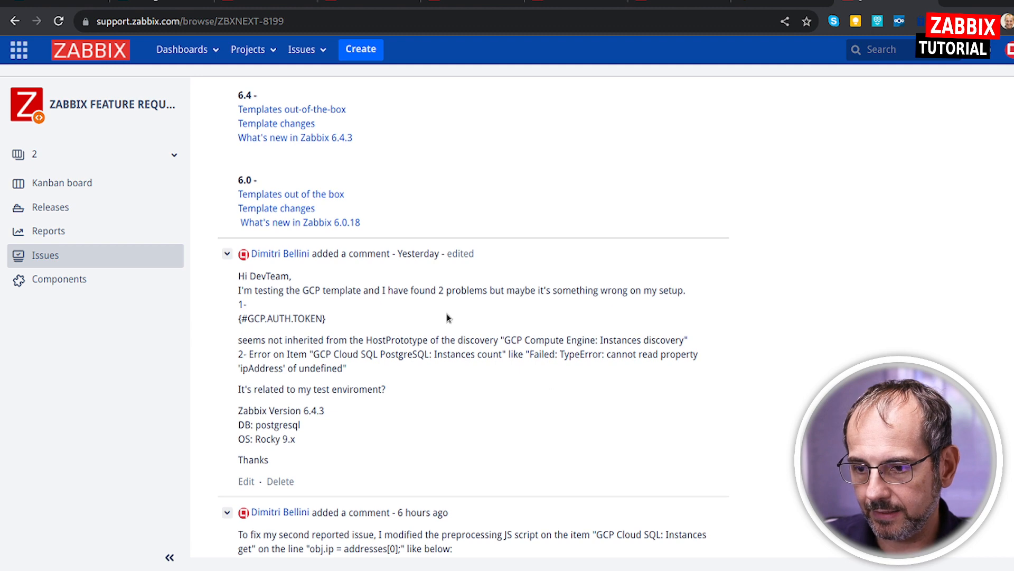
scroll(447, 317, "down", 5)
scroll(445, 313, "up", 5)
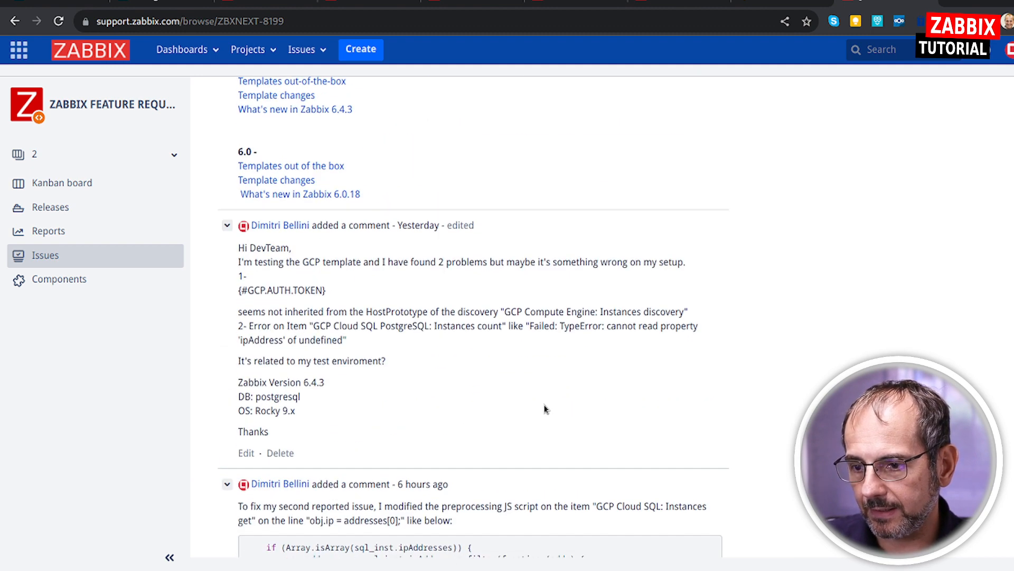
left_click_drag(241, 289, 339, 300)
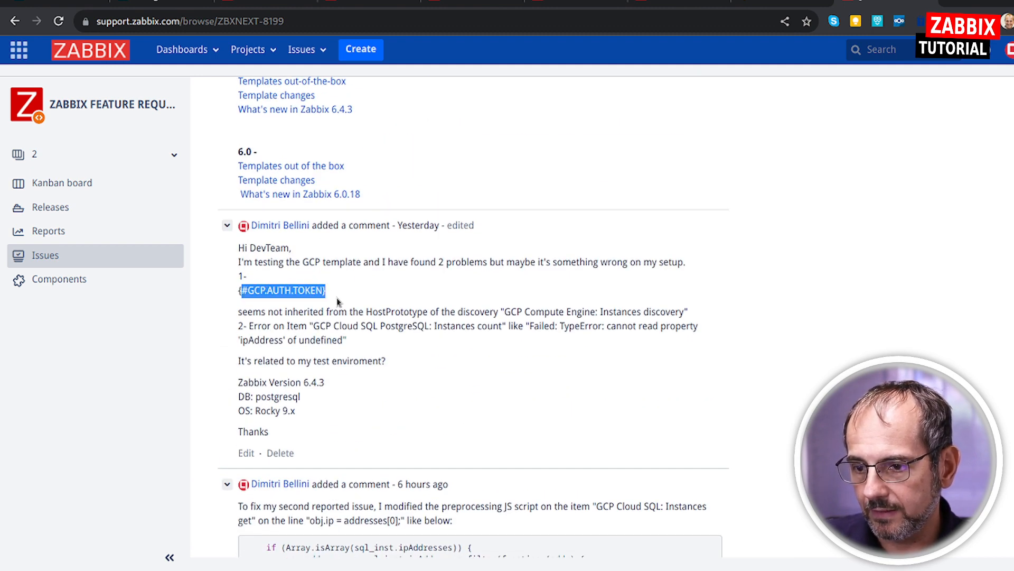
left_click(339, 300)
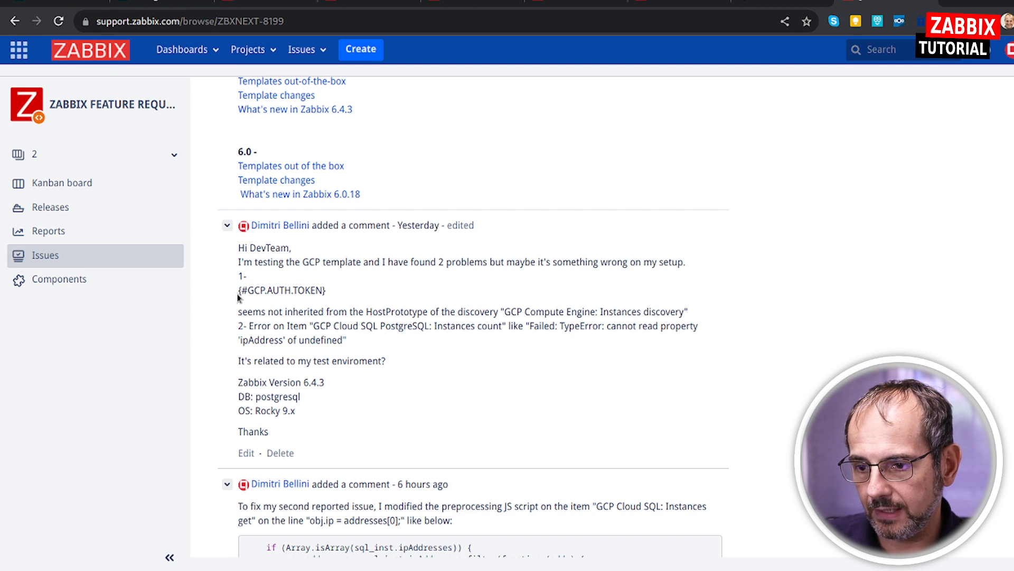
left_click_drag(239, 290, 347, 297)
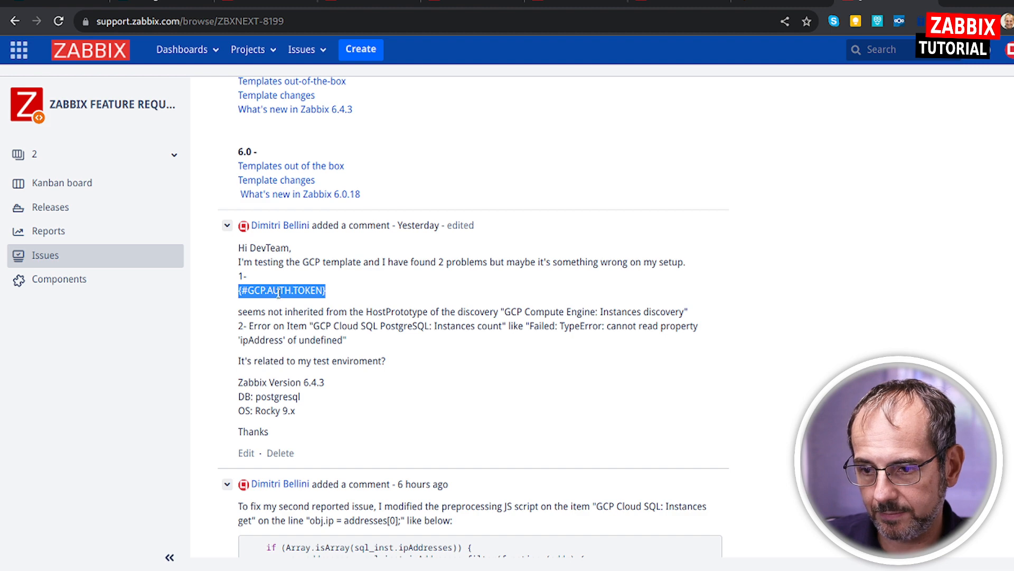
Switch to Zabbix, close the MyGCP-Resource host configuration without saving, and check the discovered GCP hosts in the host list.
left_click(354, 5)
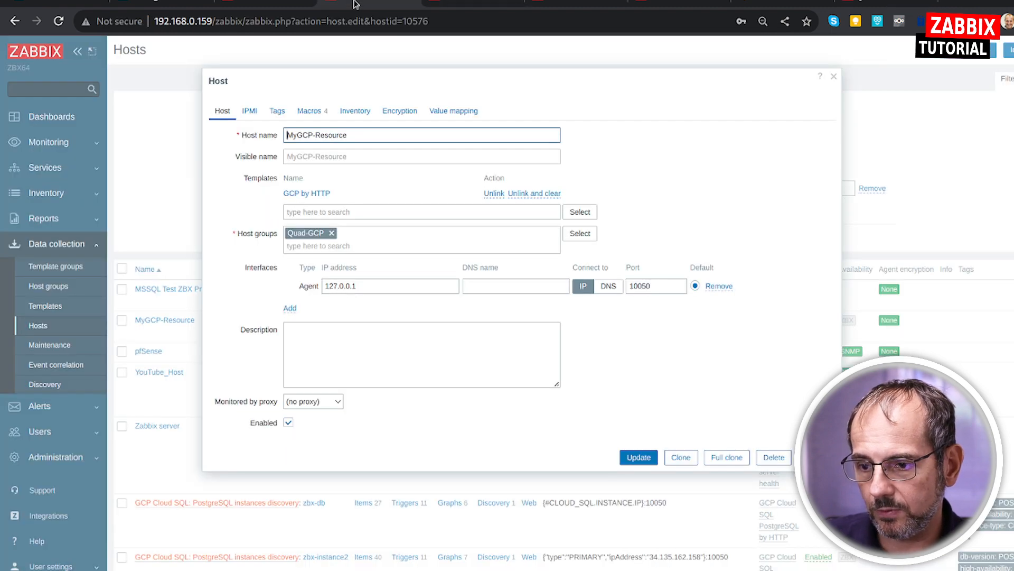
key("Escape")
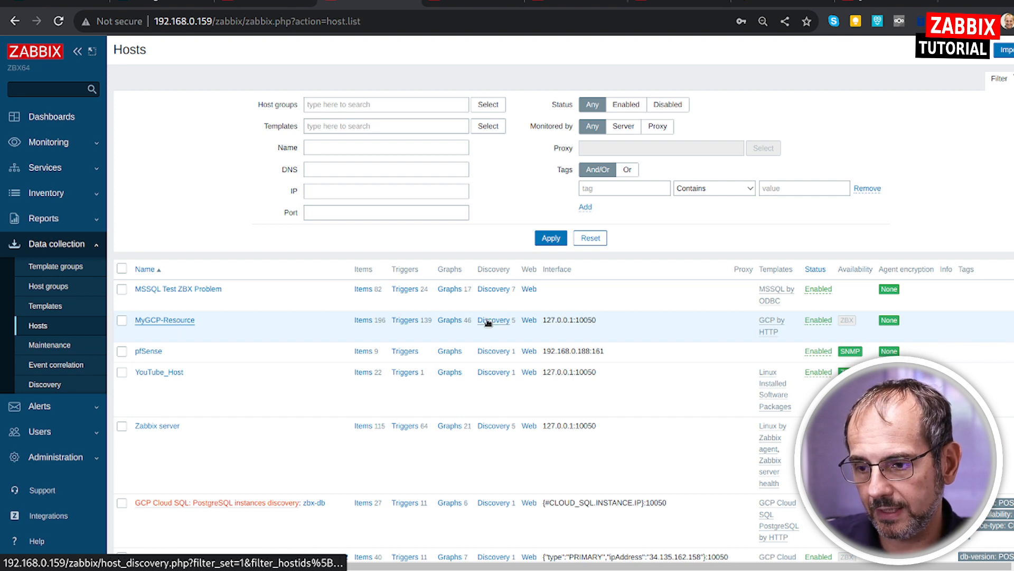
scroll(203, 403, "down", 4)
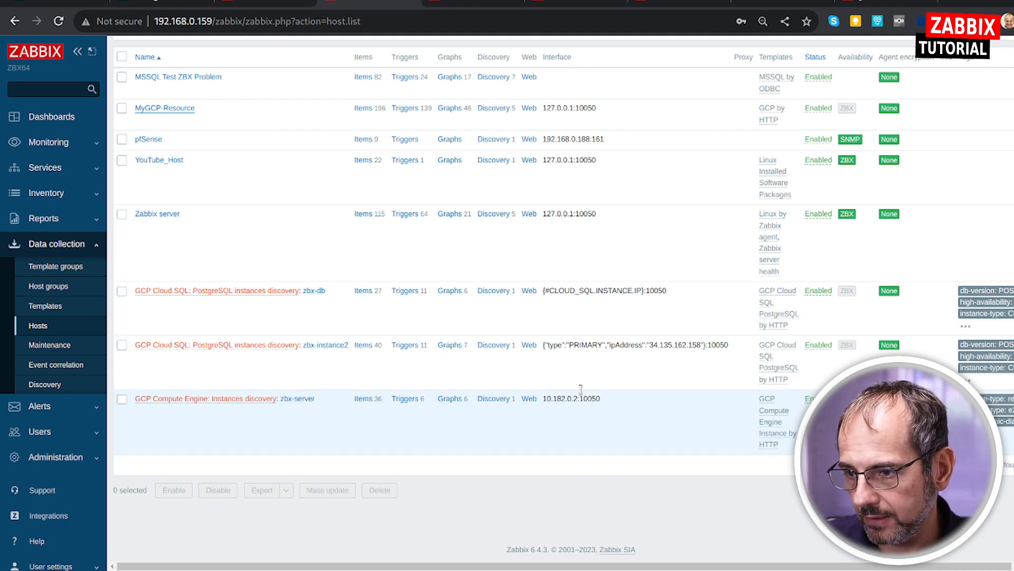
Return to the ZBXNEXT-8199 issue and read the second reported problem, about the GCP Cloud SQL PostgreSQL: Instances count item.
left_click(848, 3)
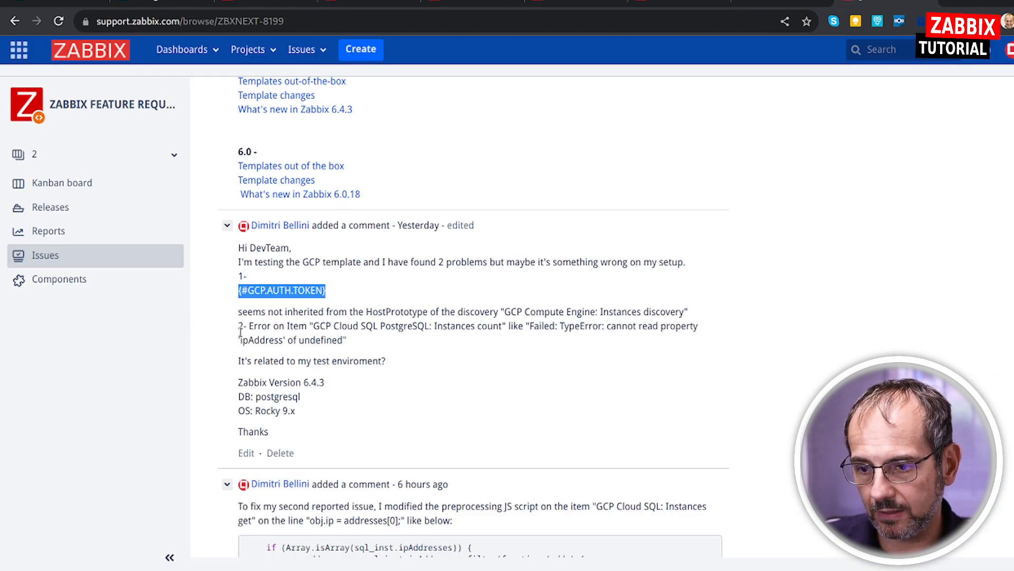
left_click_drag(244, 327, 521, 366)
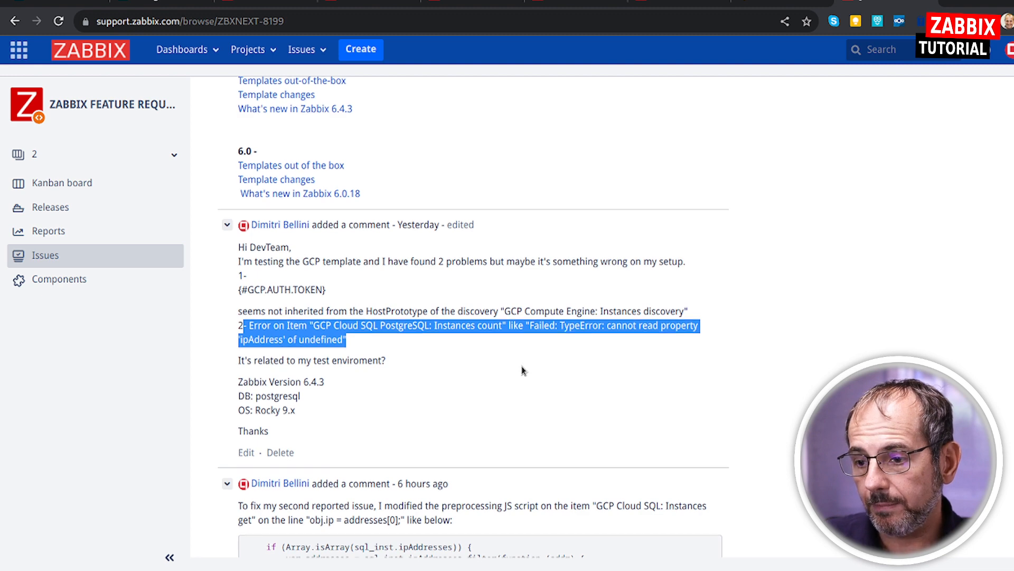
scroll(521, 366, "down", 2)
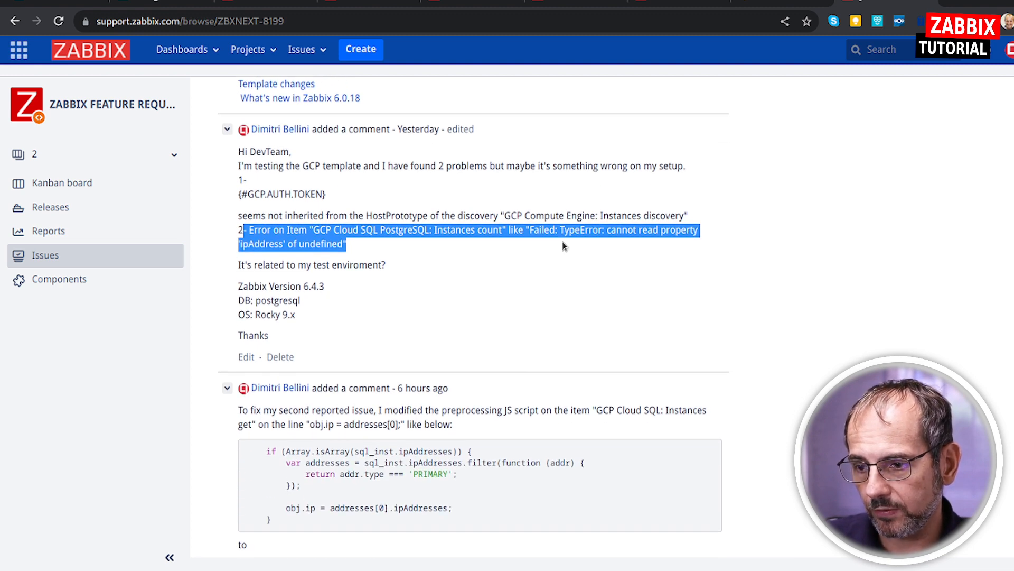
left_click(607, 245)
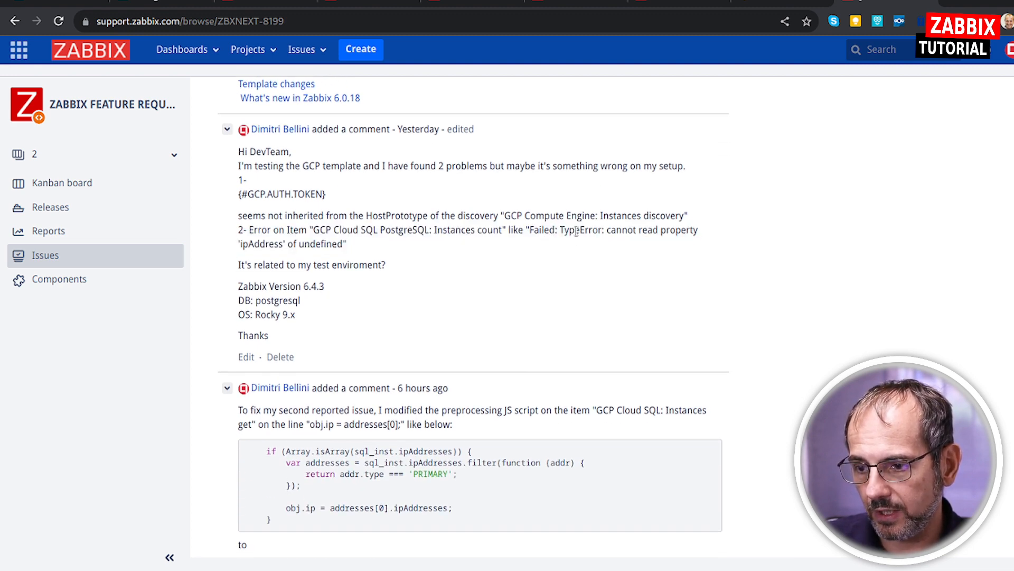
left_click_drag(584, 230, 383, 252)
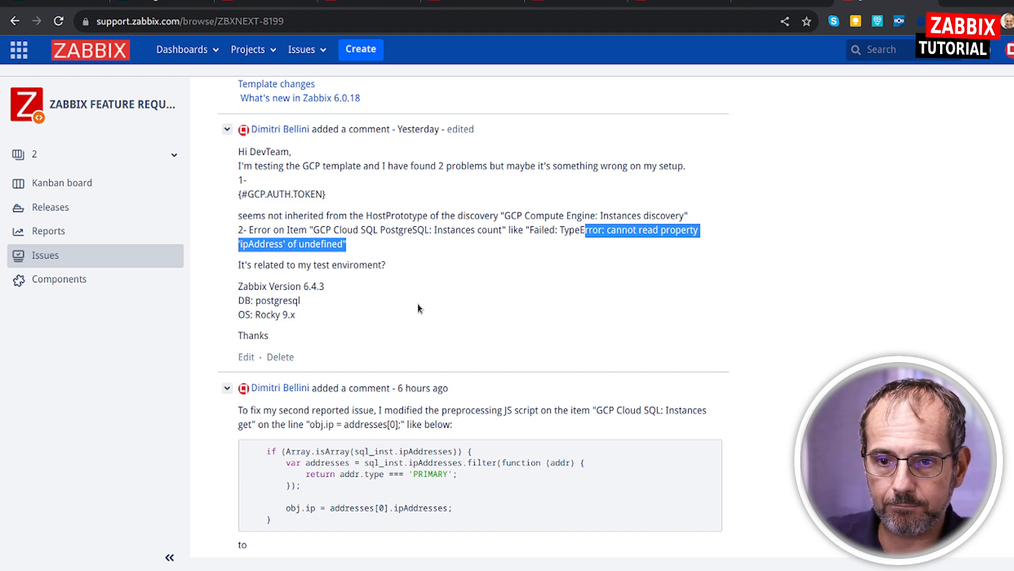
Read the follow-up comment's fix to the GCP Cloud SQL: Instances get script, highlighting the modified obj.ip line and the item name.
scroll(418, 308, "down", 3)
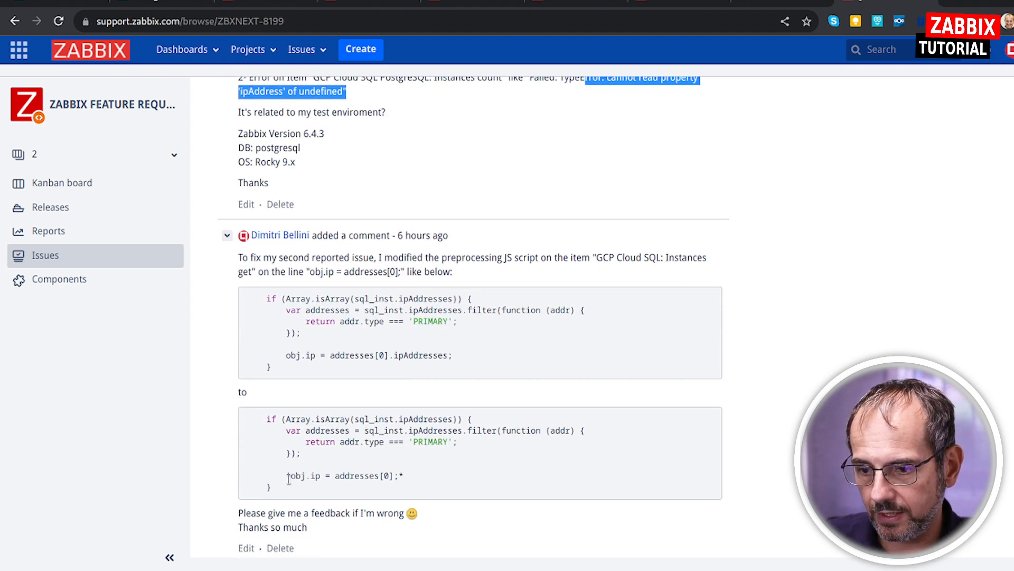
left_click_drag(283, 477, 410, 475)
scroll(477, 432, "down", 1)
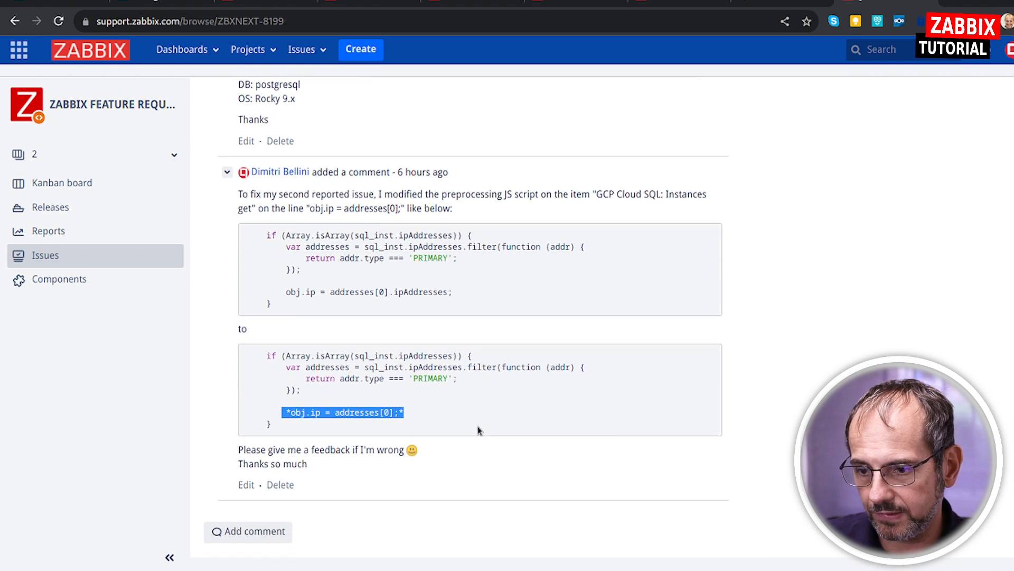
left_click(467, 422)
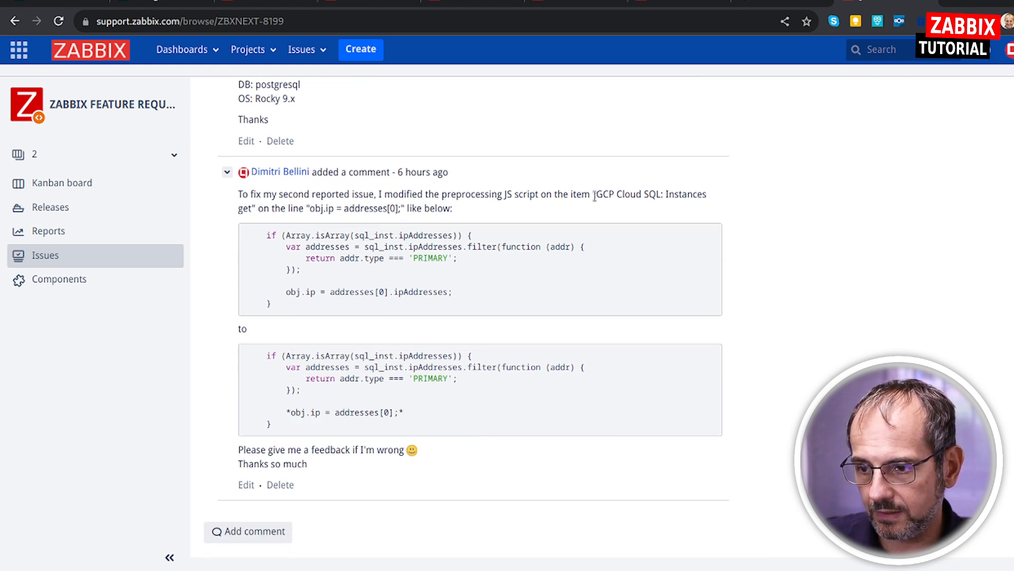
left_click_drag(595, 196, 650, 211)
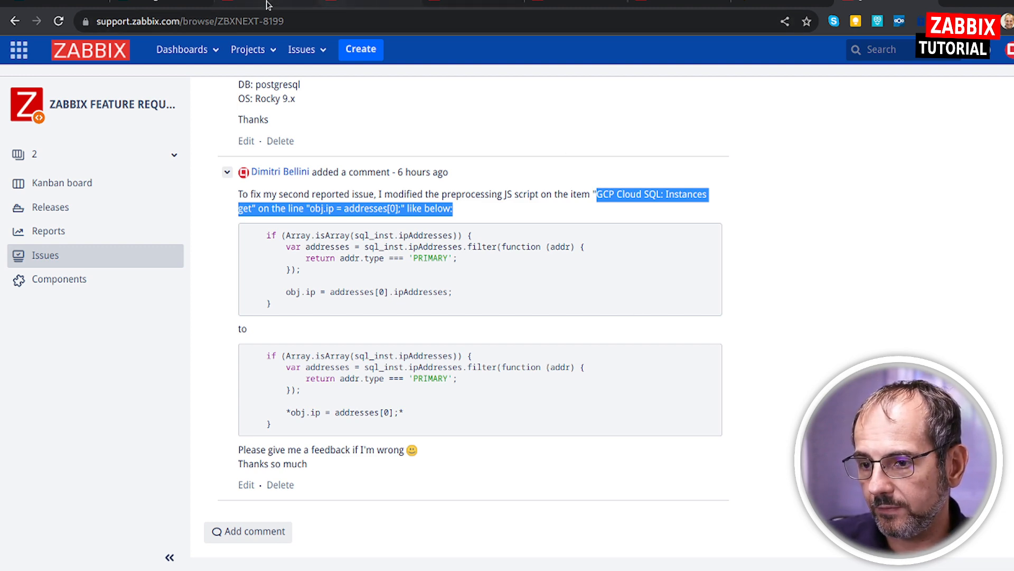
Switch to Zabbix, open MyGCP-Resource's Project resources dashboard from the monitored hosts, and review the GCE, Cloud SQL and quota widgets.
left_click(164, 3)
left_click(261, 3)
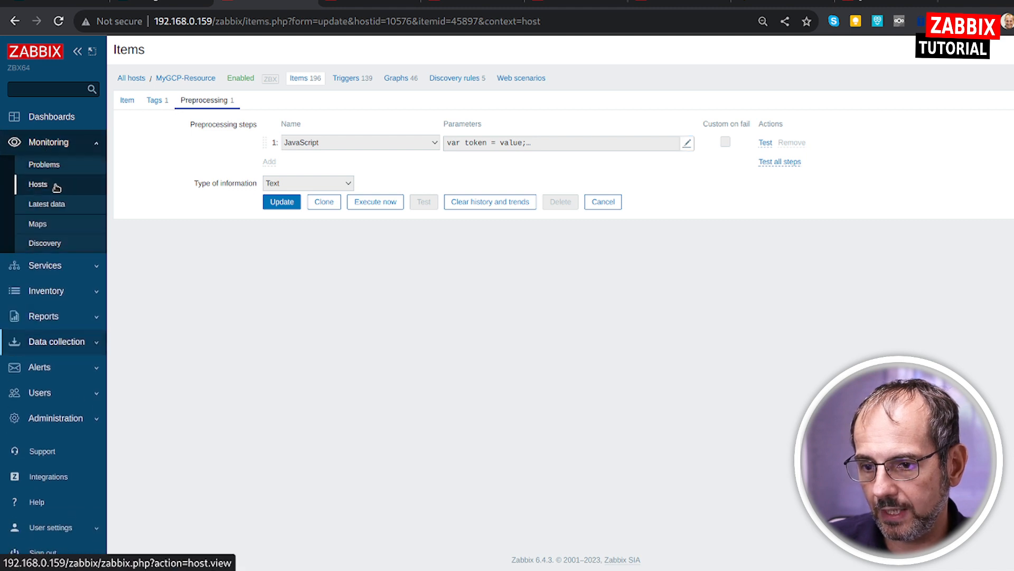
left_click(53, 184)
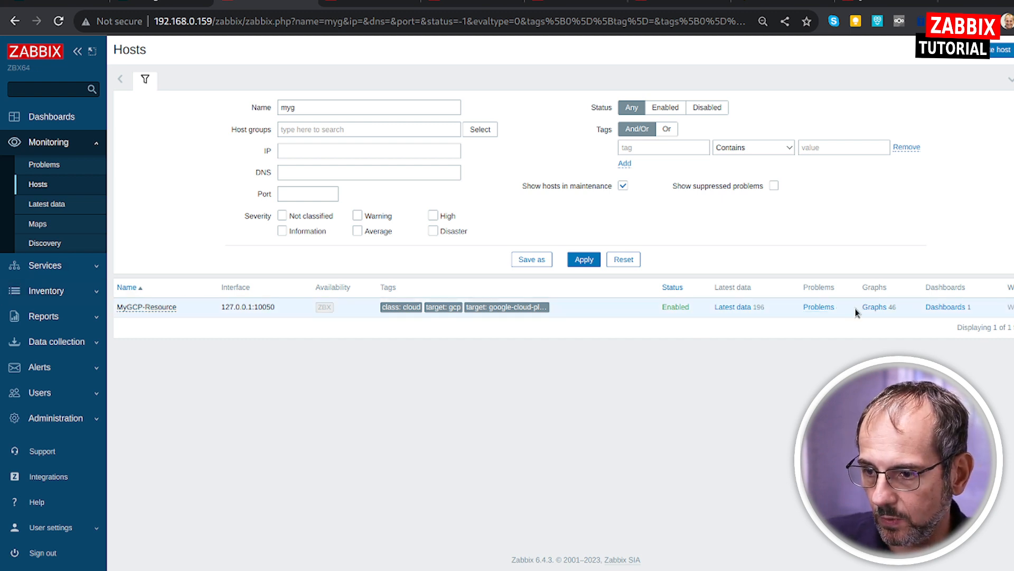
left_click(946, 307)
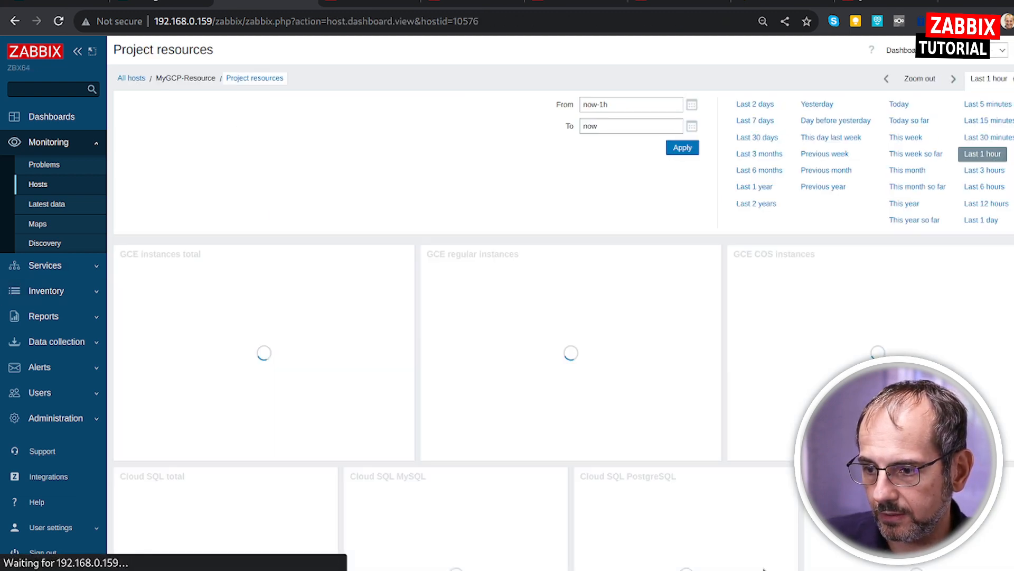
scroll(441, 190, "down", 5)
scroll(445, 187, "up", 2)
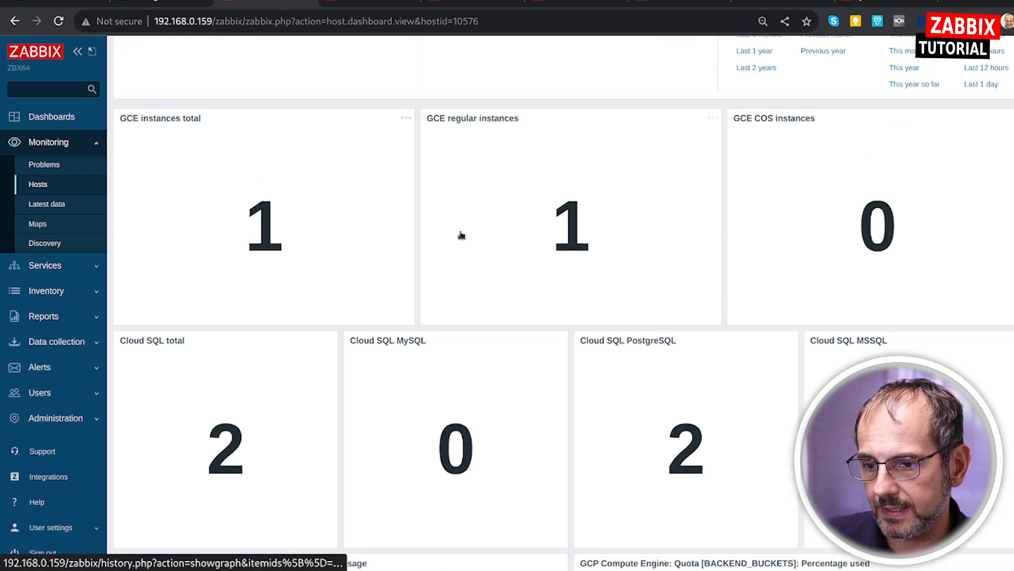
scroll(681, 284, "down", 3)
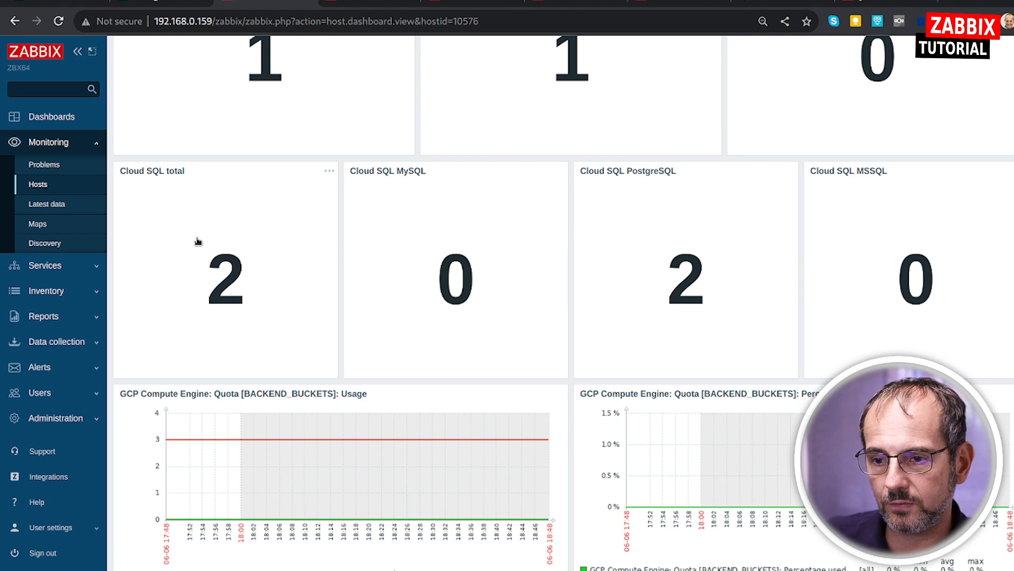
scroll(319, 257, "down", 2)
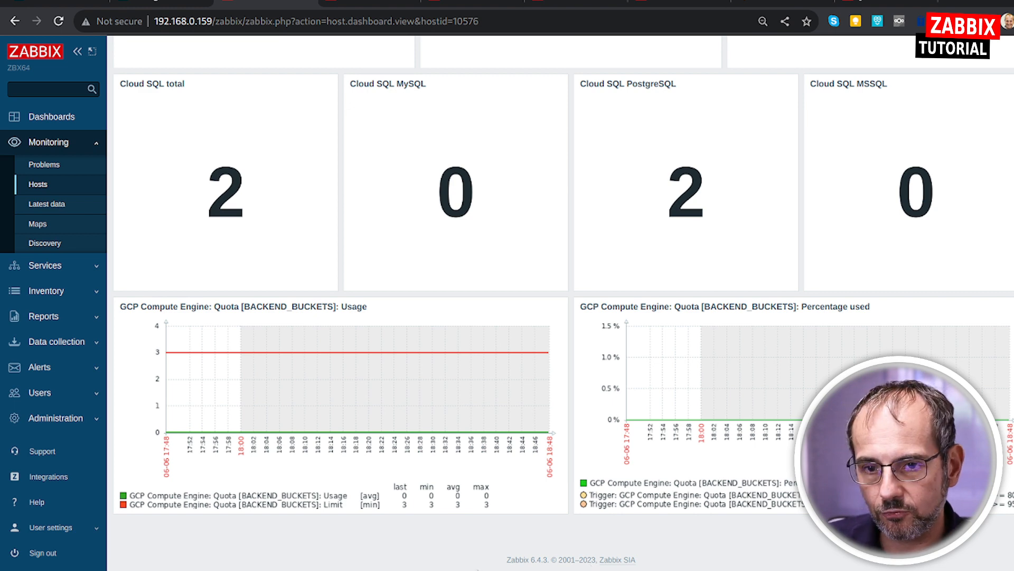
scroll(513, 476, "up", 9)
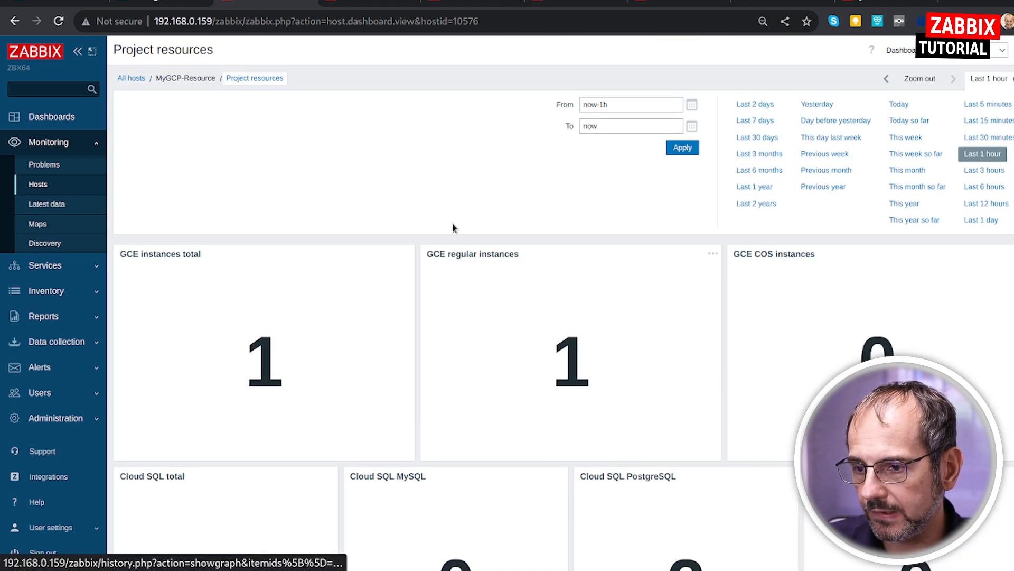
Return to the host list, open the latest data for MyGCP-Resource, and review the first page of Cloud SQL and Compute Engine items.
left_click(137, 80)
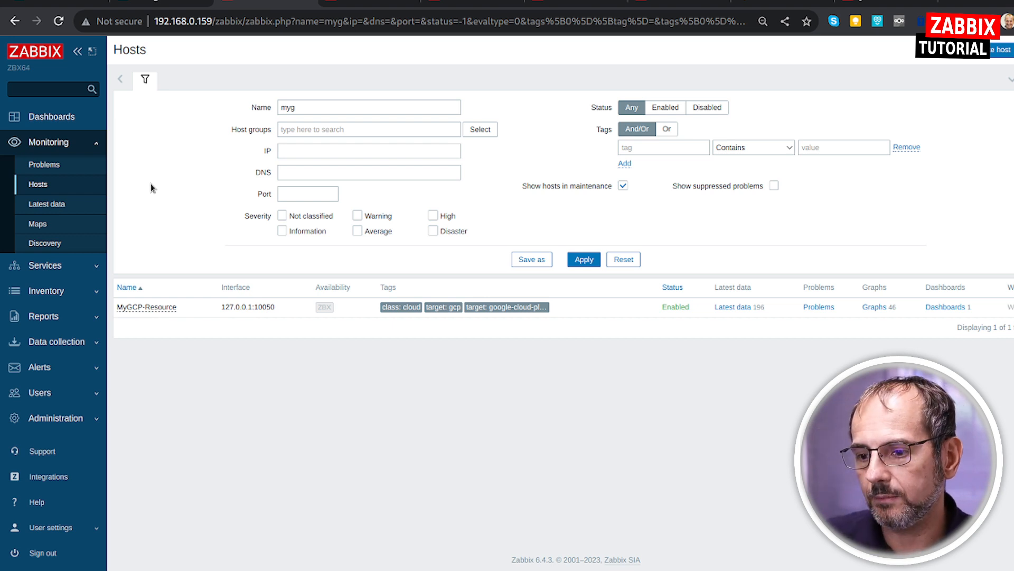
left_click(723, 308)
scroll(629, 363, "down", 8)
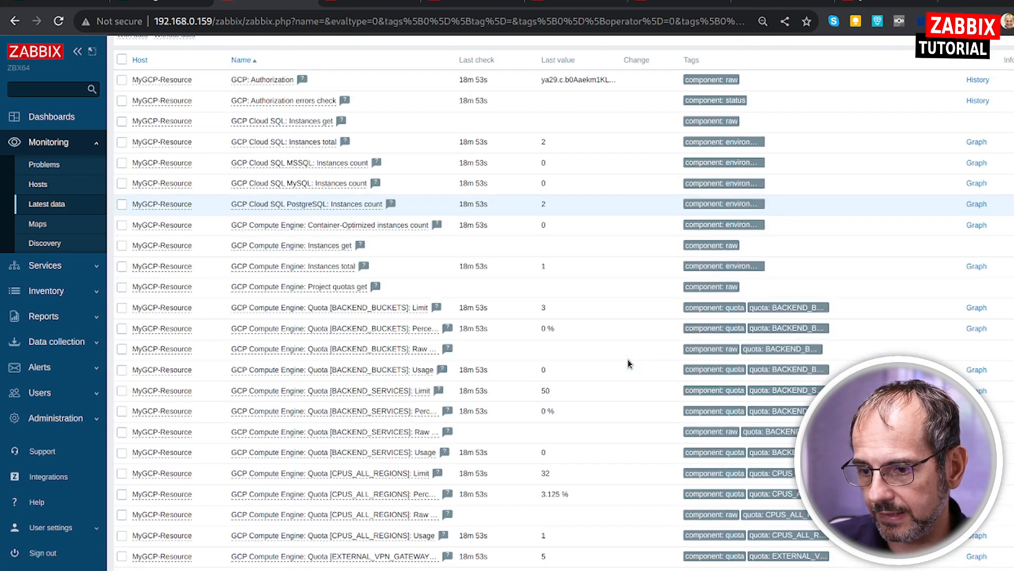
scroll(534, 282, "down", 3)
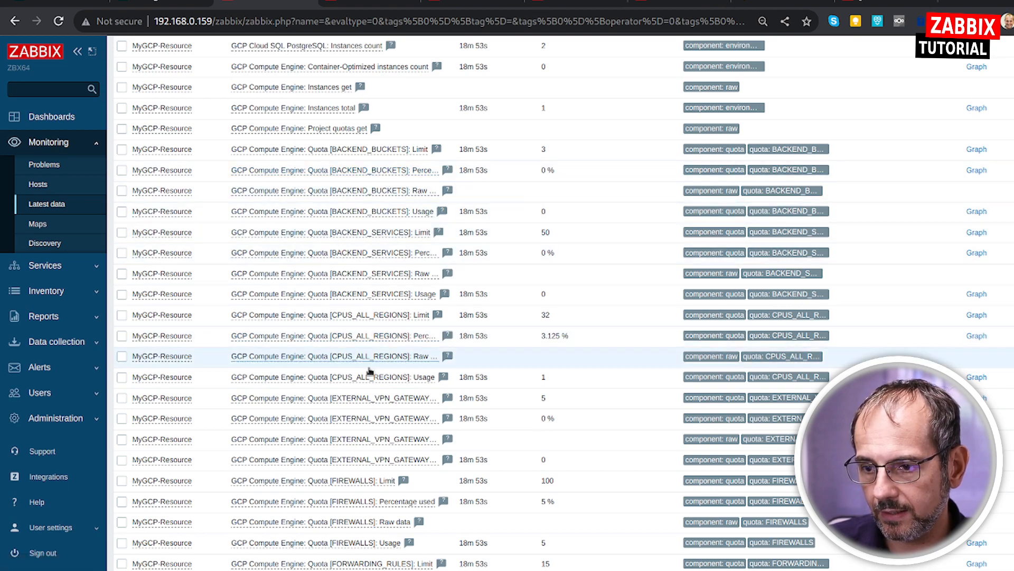
scroll(351, 365, "down", 5)
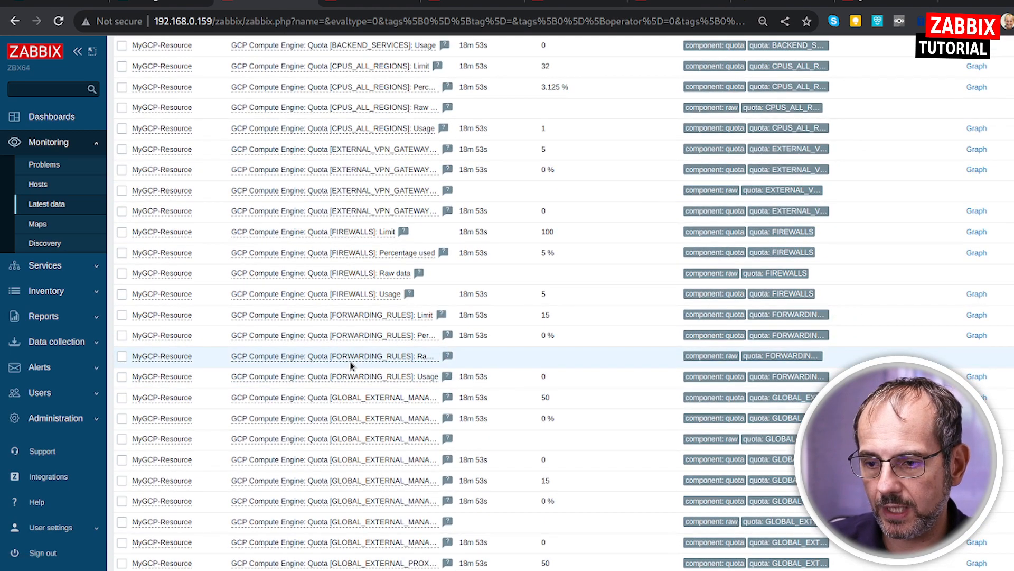
scroll(357, 368, "down", 3)
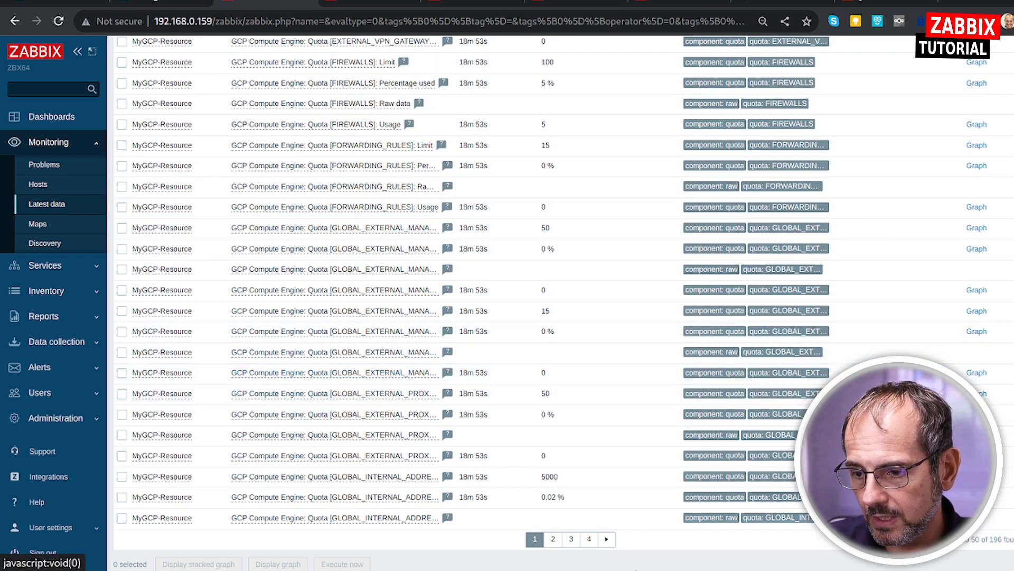
Go to page 2 of MyGCP-Resource's latest data and examine the remaining Compute Engine quota items listed there.
left_click(553, 538)
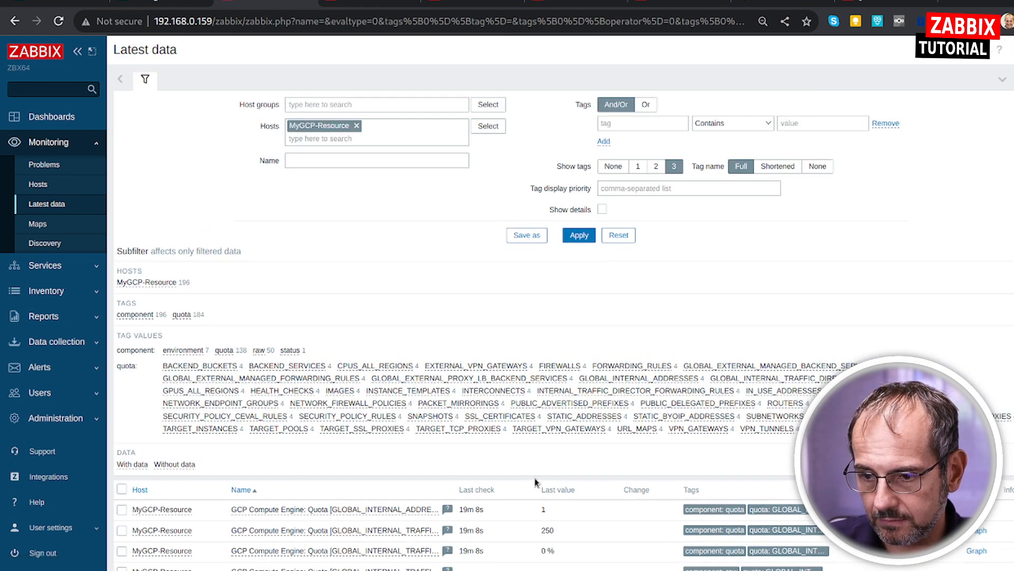
scroll(535, 482, "down", 8)
scroll(536, 482, "down", 10)
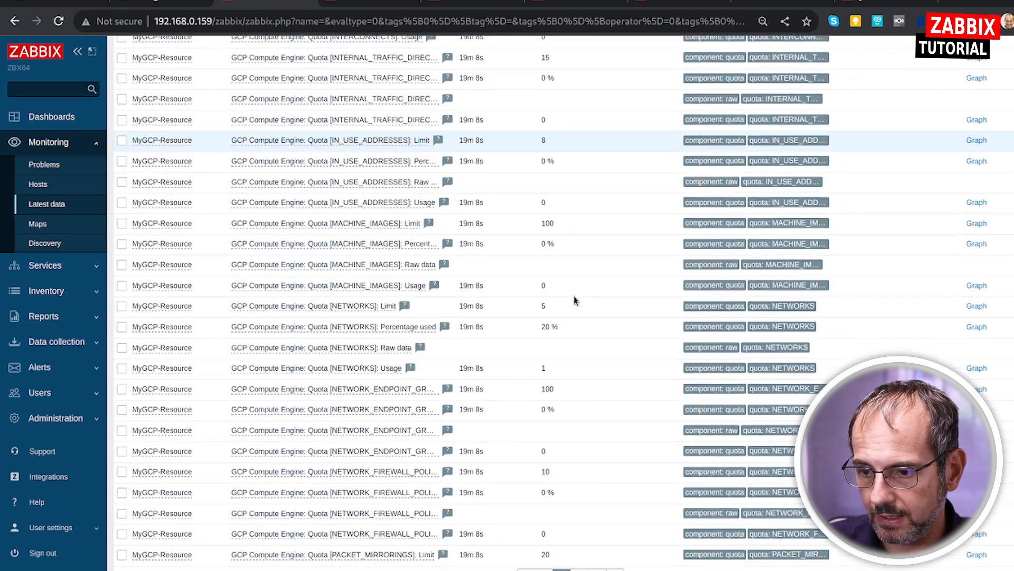
scroll(578, 302, "down", 2)
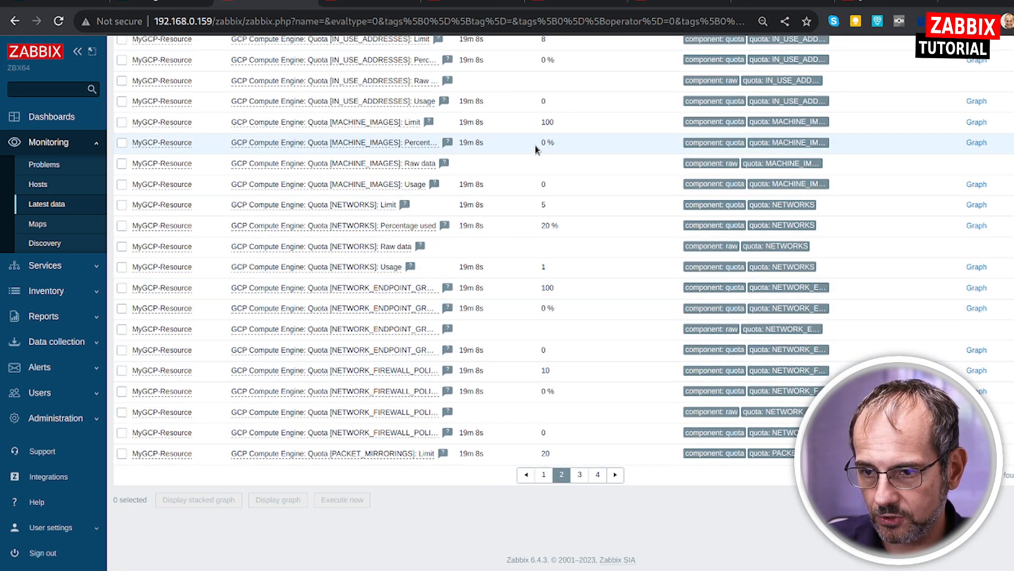
scroll(449, 438, "up", 10)
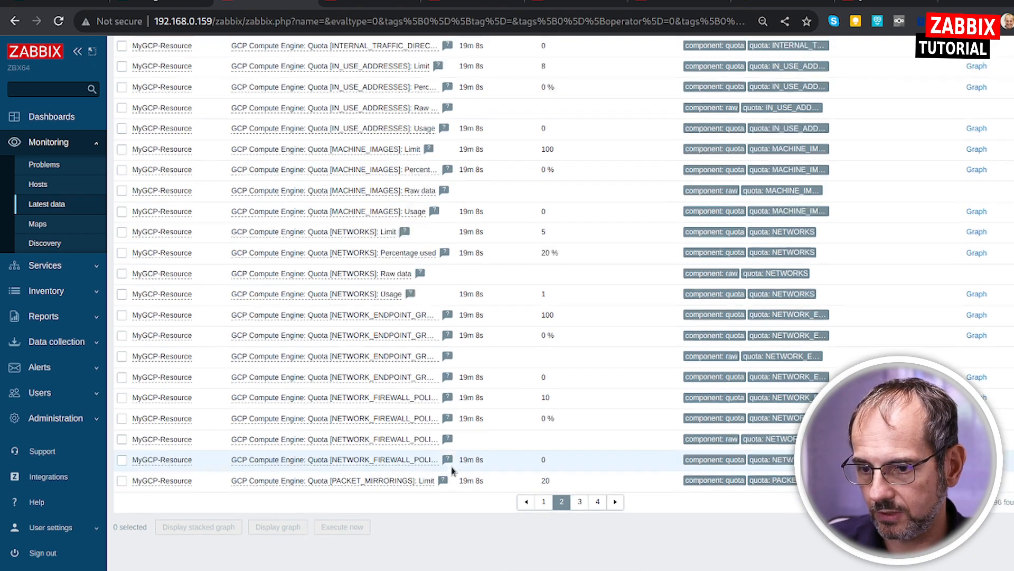
scroll(445, 436, "up", 9)
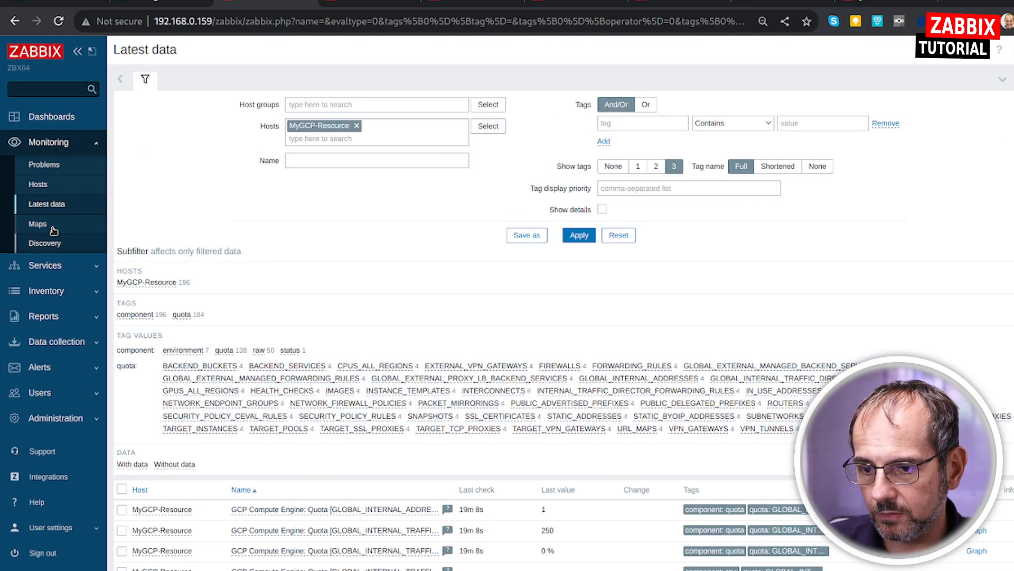
Return to the monitored hosts list and clear the name filter so that all hosts are listed.
left_click(42, 184)
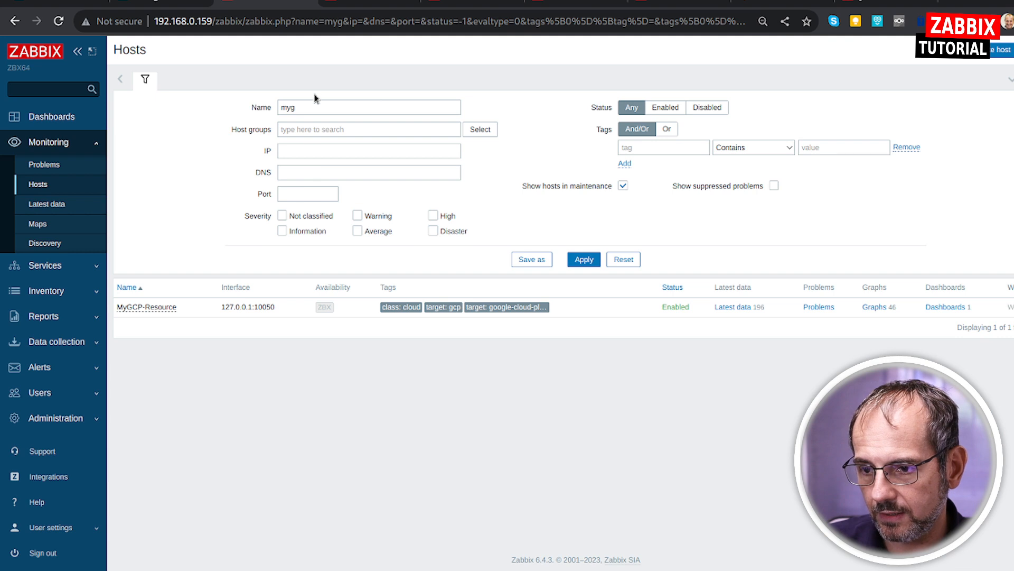
double_click(316, 103)
type("ins")
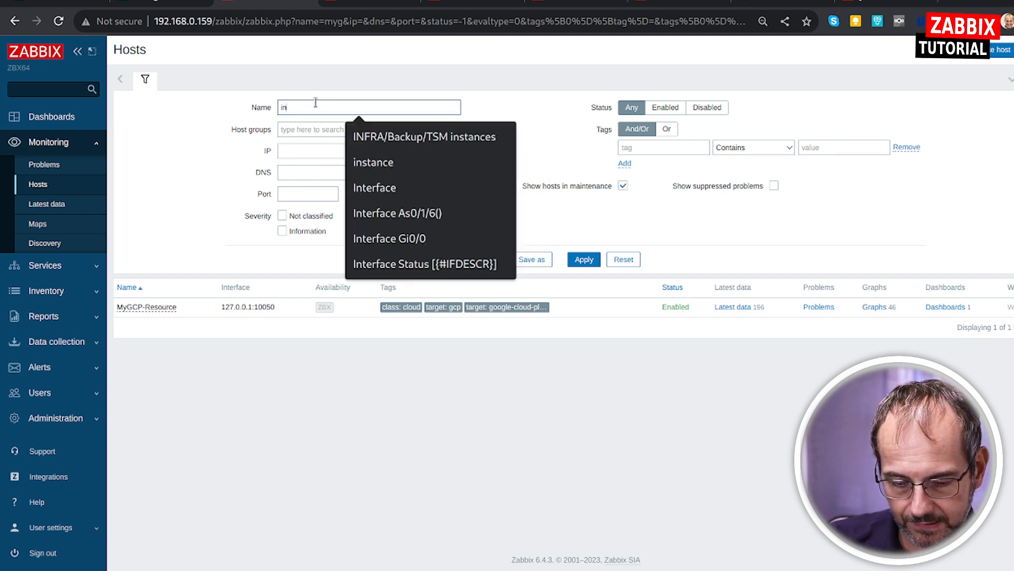
key("BackSpace")
key("BackSpace")
key("BackSpace")
key("Return")
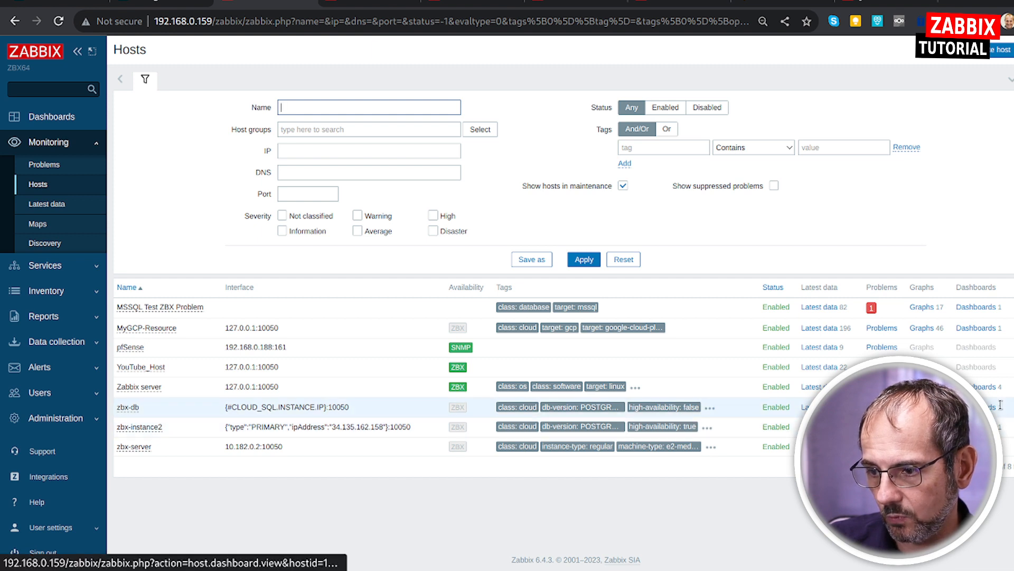
Open zbx-db's PostgreSQL instance dashboard and examine its CPU, memory, disk, network and transaction graphs.
left_click(977, 407)
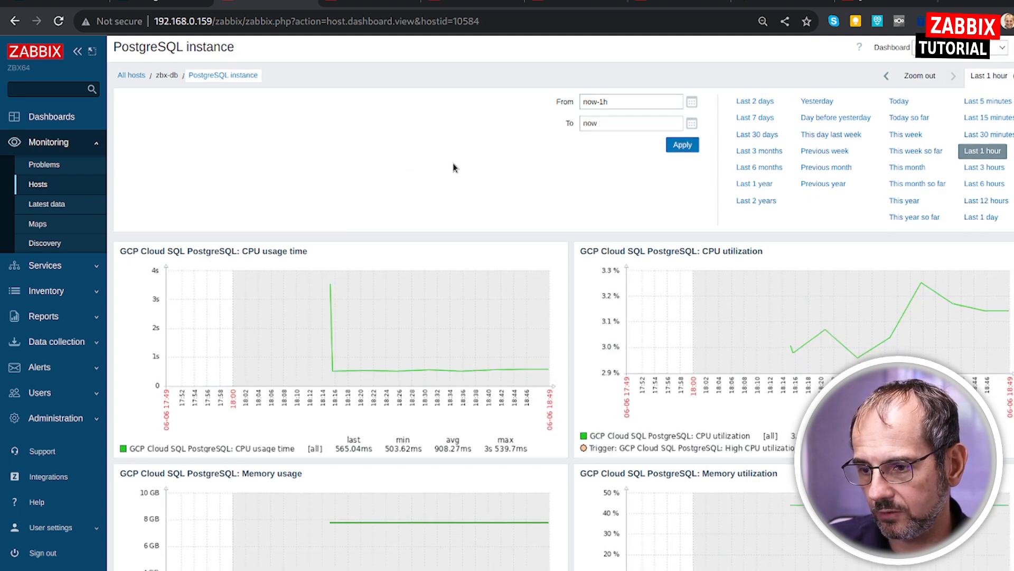
scroll(446, 211, "down", 2)
scroll(285, 287, "up", 1)
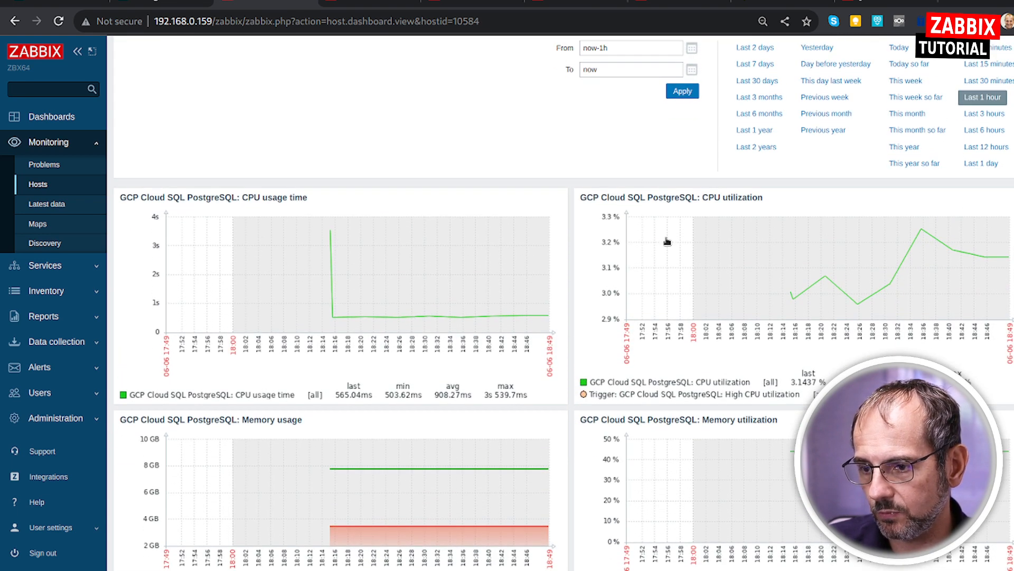
scroll(740, 206, "down", 3)
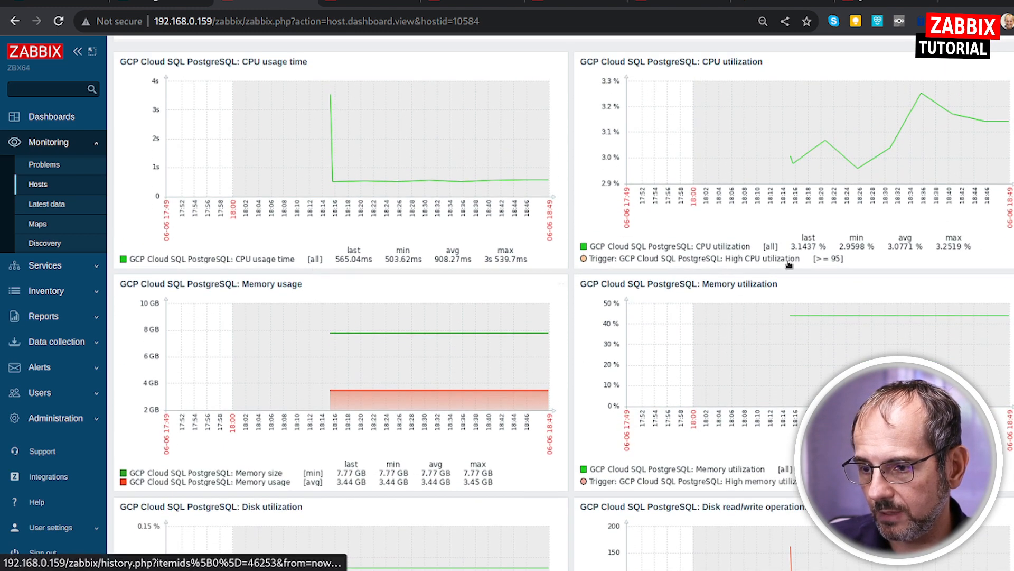
scroll(782, 232, "down", 4)
scroll(835, 251, "down", 2)
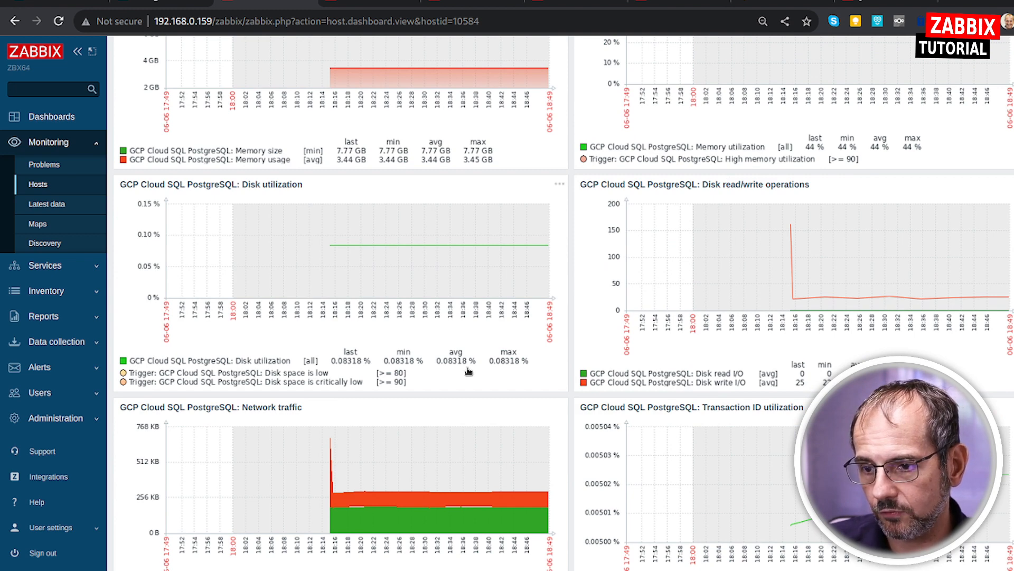
scroll(469, 370, "down", 3)
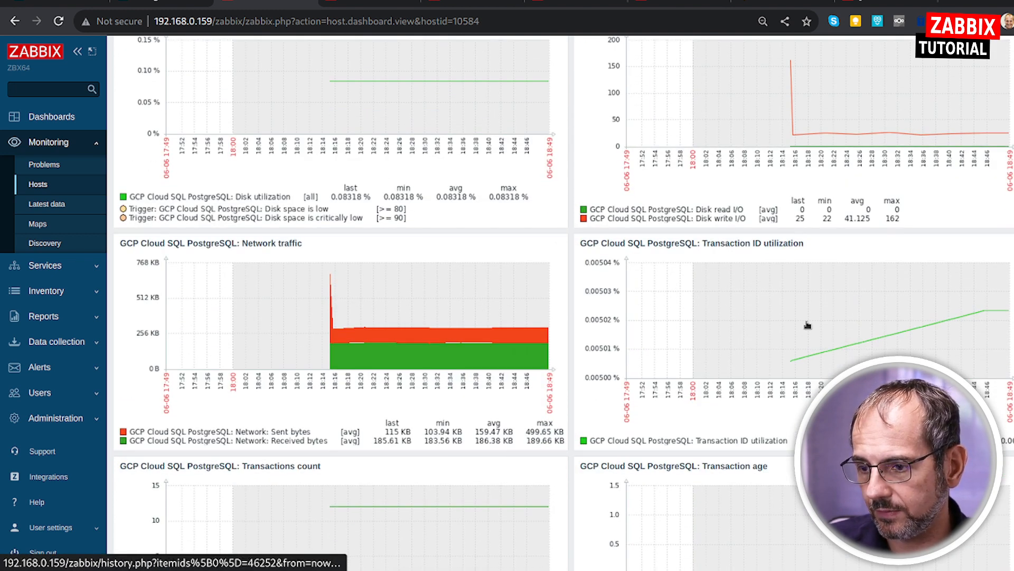
scroll(805, 324, "down", 3)
scroll(463, 412, "down", 2)
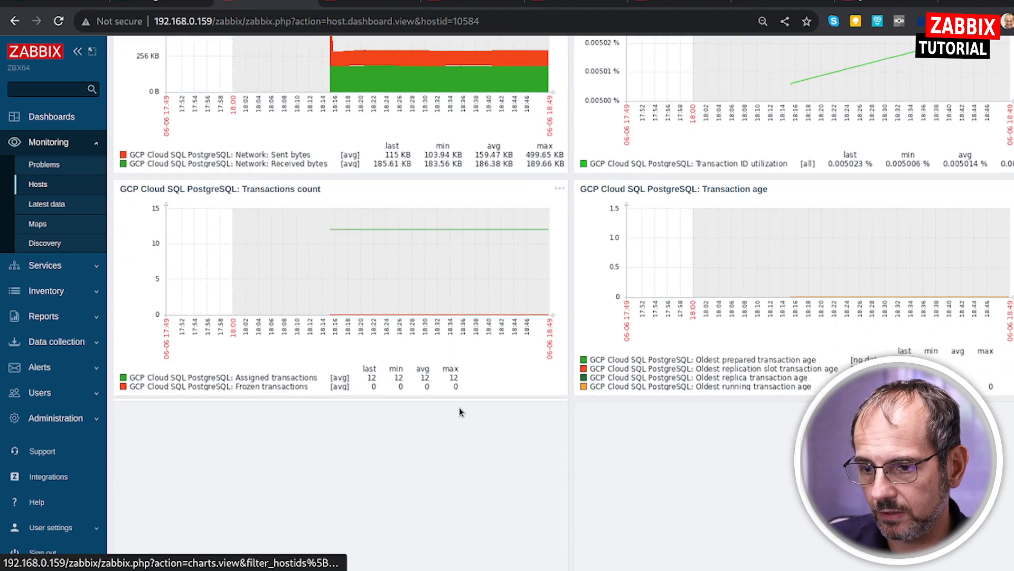
scroll(660, 449, "down", 2)
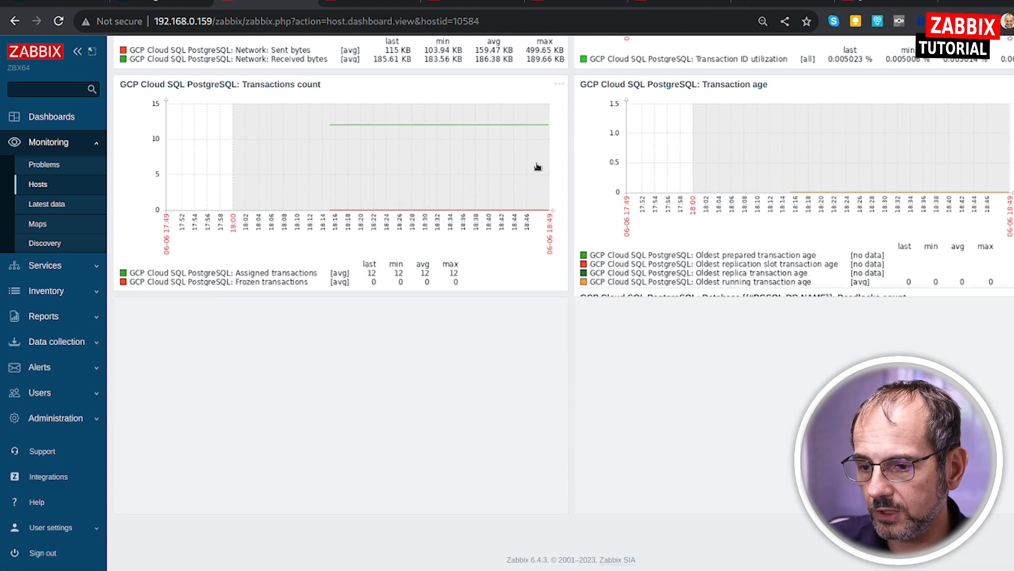
scroll(745, 295, "up", 10)
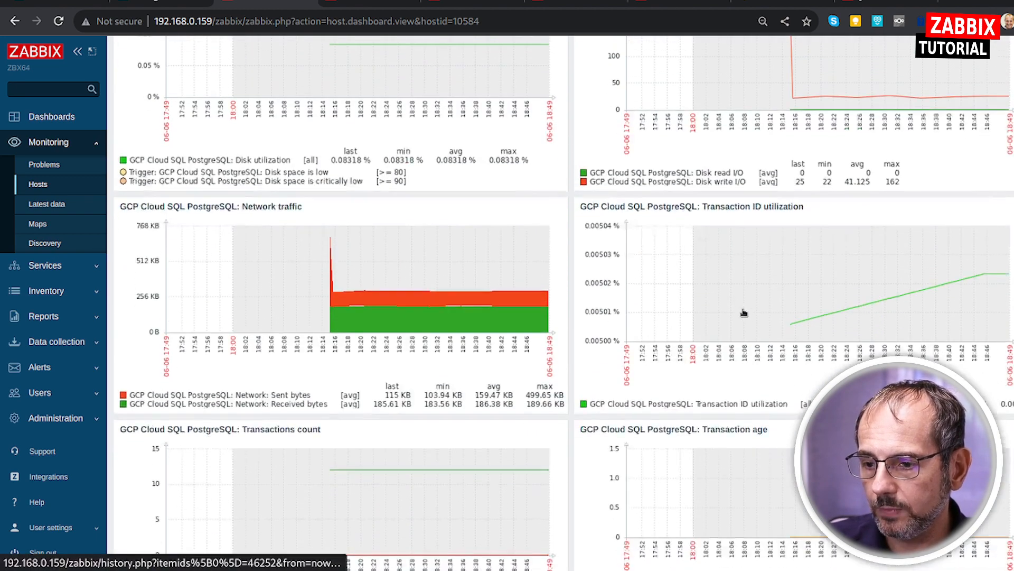
scroll(745, 312, "up", 1)
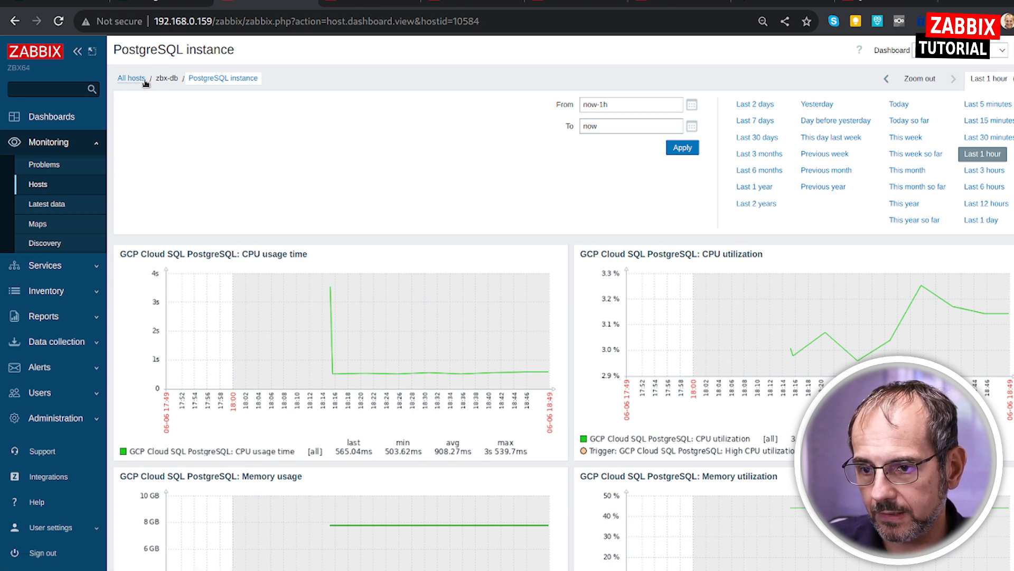
Open the latest data and replace the MyGCP-Resource host filter with zbx-instance2, applying the filter.
left_click(63, 206)
left_click(356, 126)
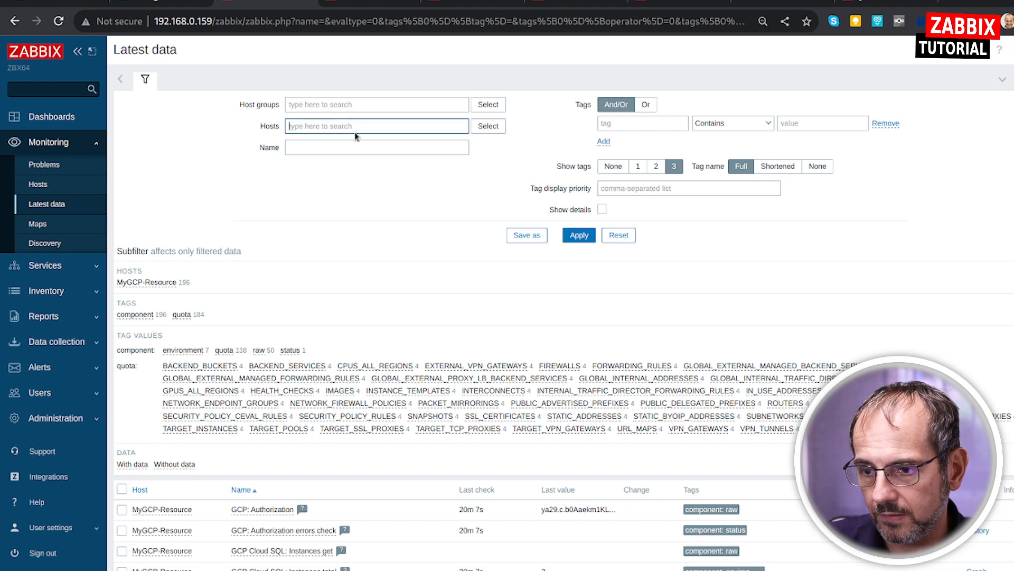
type("ins")
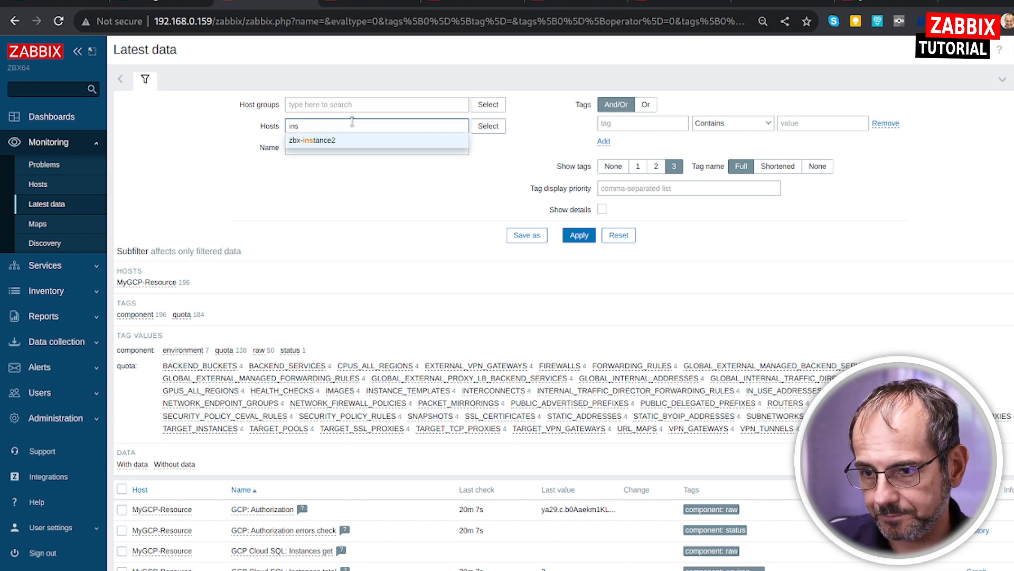
left_click(358, 140)
left_click(579, 234)
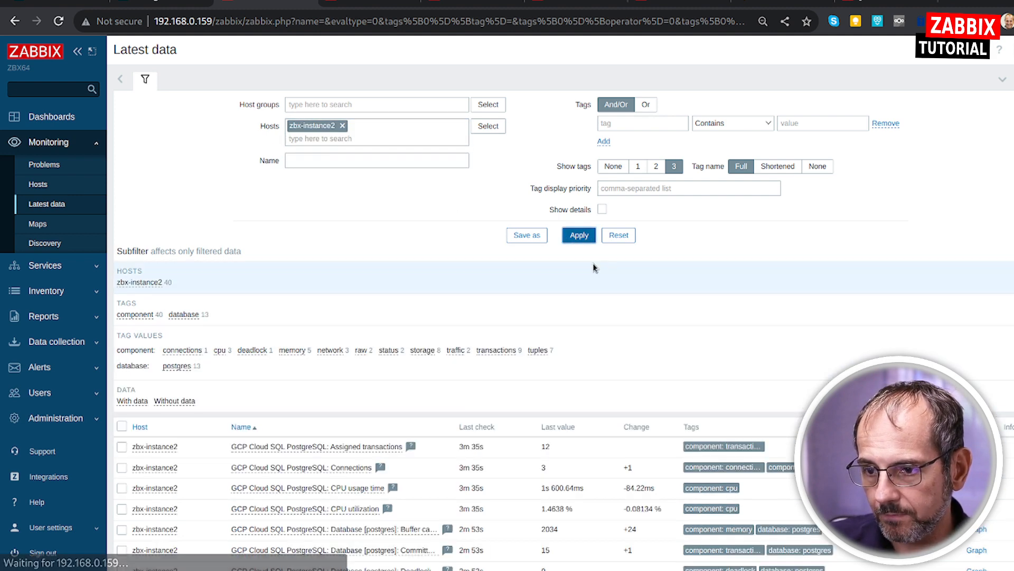
Review the GCP Cloud SQL PostgreSQL items collected for zbx-instance2, refresh the latest data, and return to the monitored hosts list.
scroll(567, 300, "down", 5)
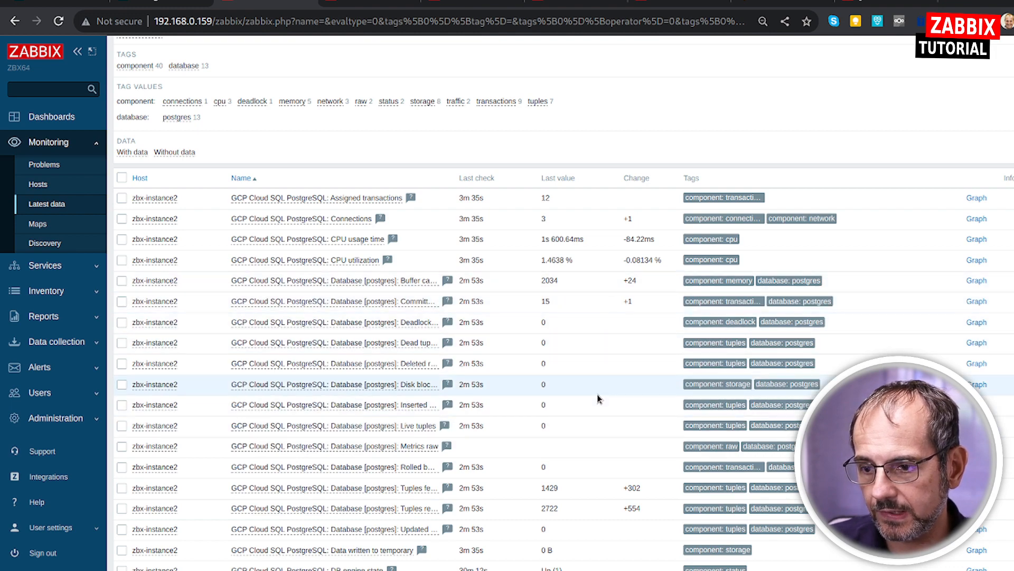
scroll(601, 398, "down", 5)
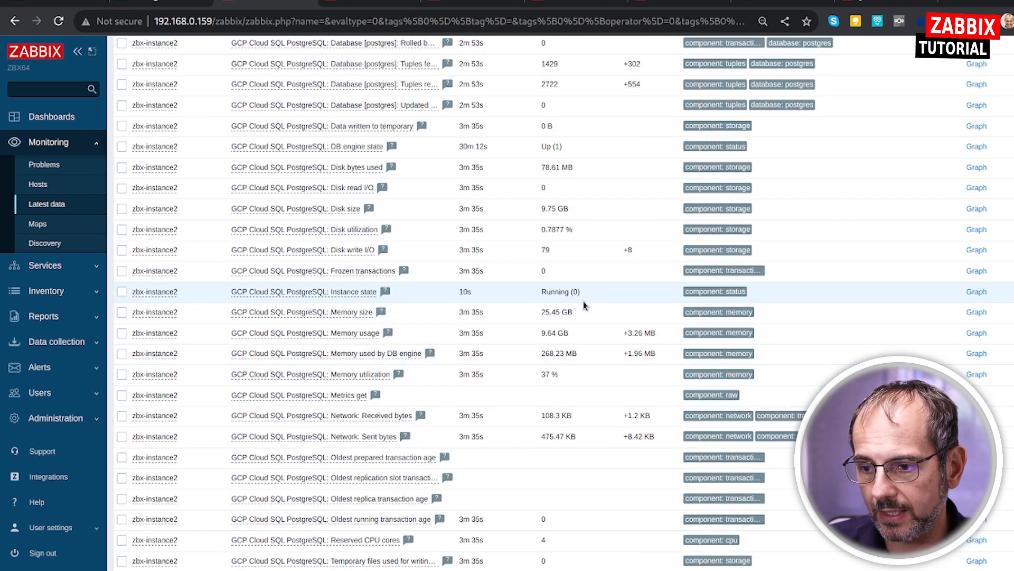
scroll(560, 310, "down", 3)
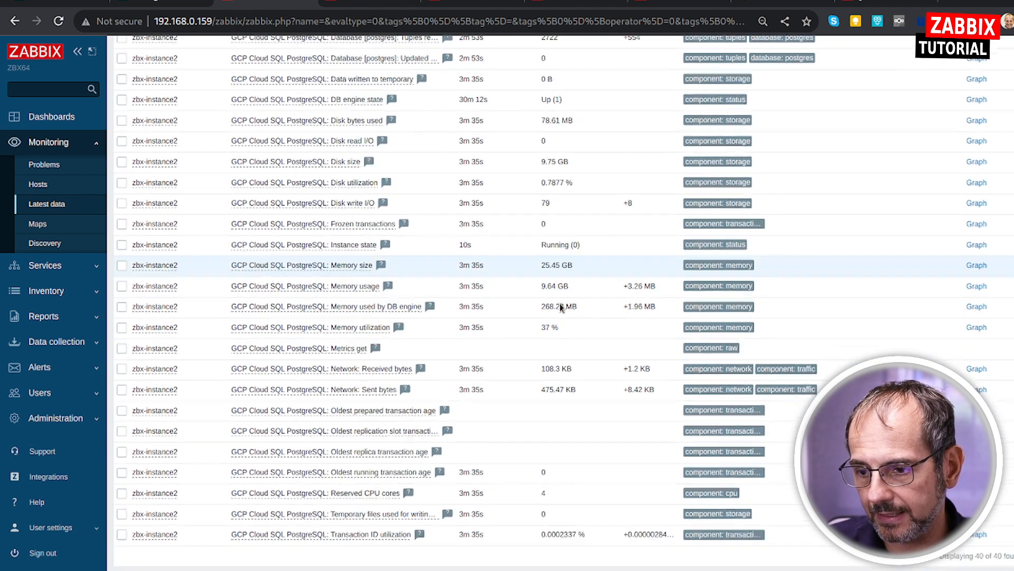
scroll(364, 430, "up", 3)
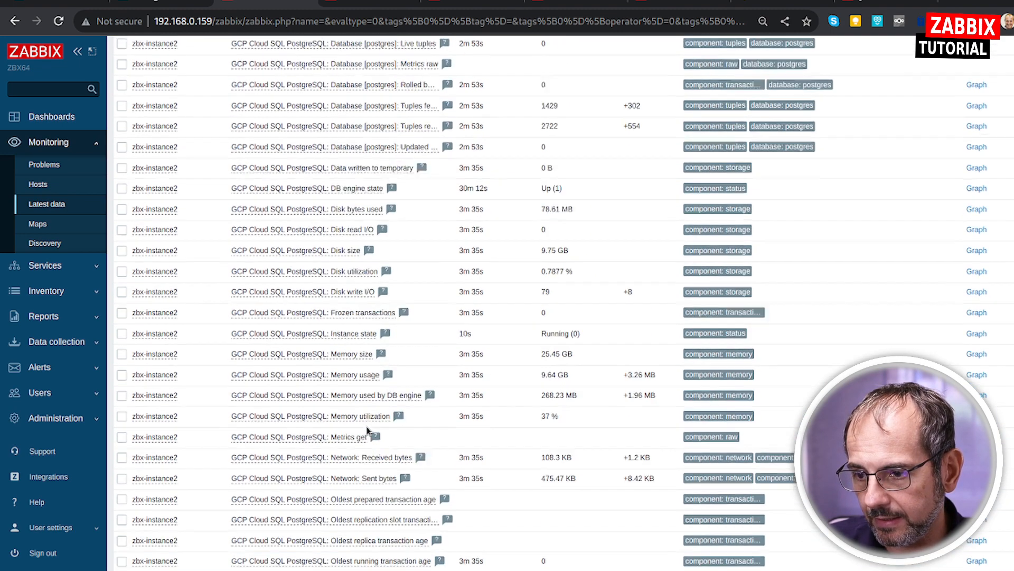
scroll(365, 391, "up", 3)
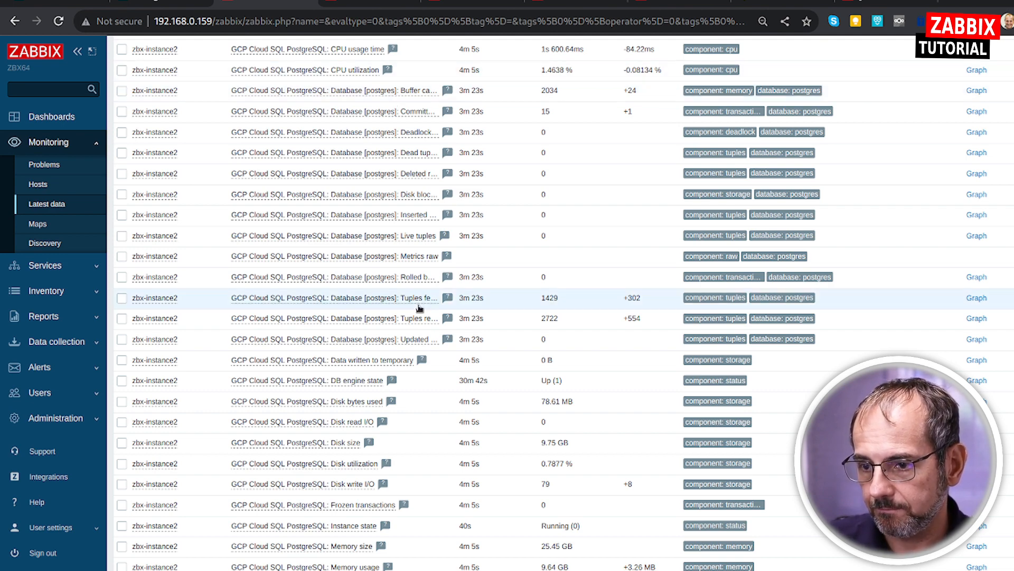
scroll(419, 311, "up", 7)
scroll(419, 311, "up", 1)
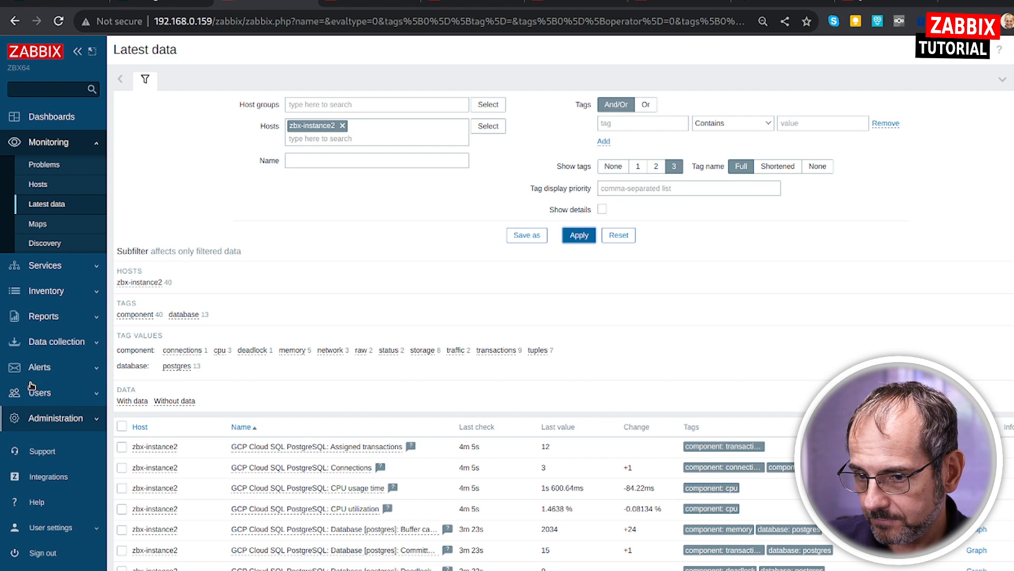
left_click(46, 204)
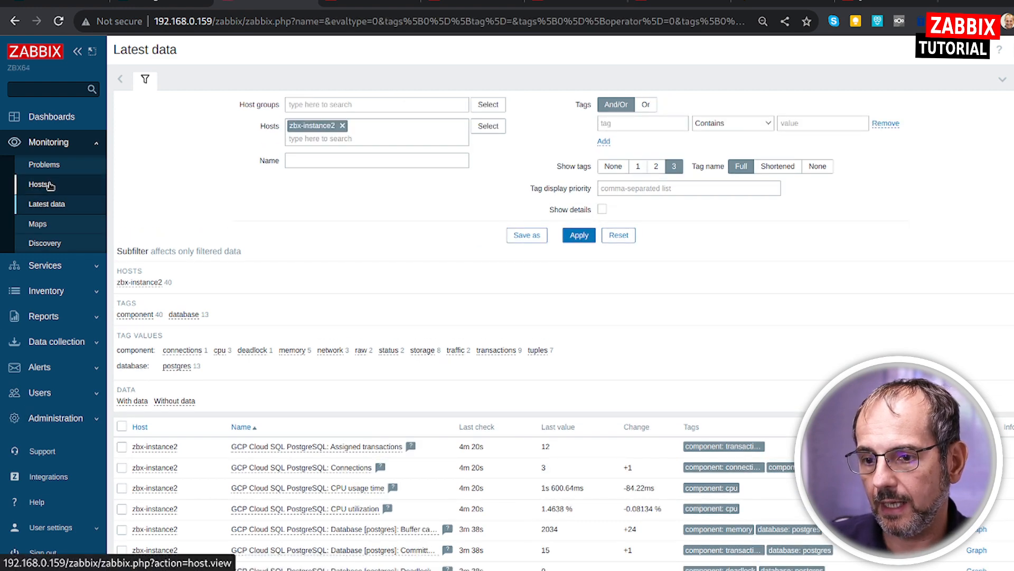
left_click(49, 185)
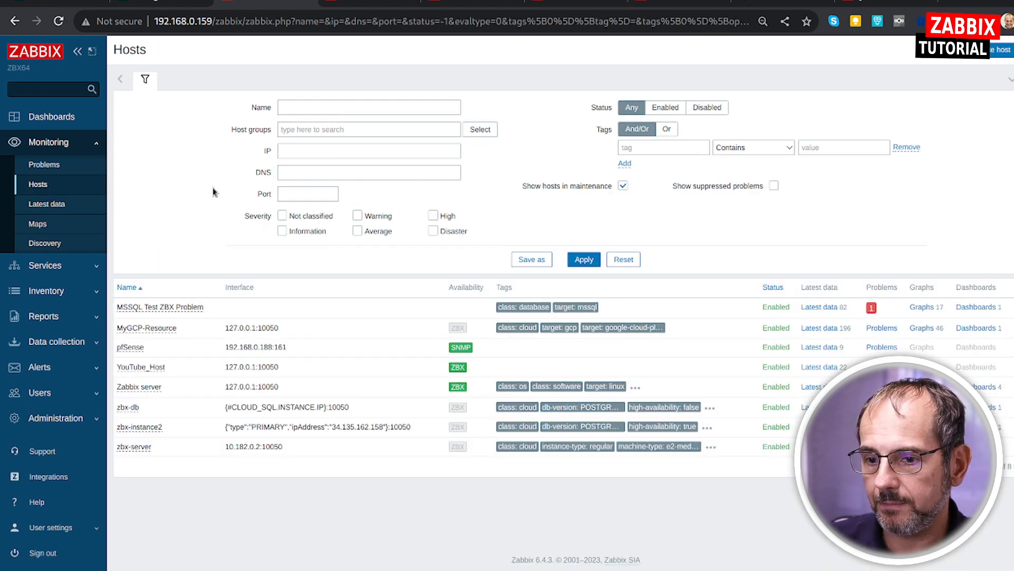